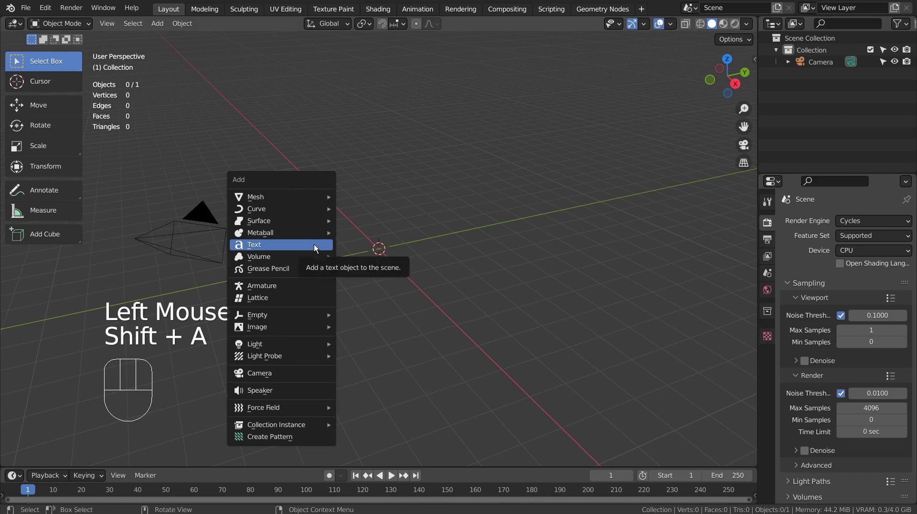
Add a text object to the scene and change its content to 2022.
{"action": "left_click", "coordinate": [313, 245]}
{"action": "key", "text": "Tab"}
{"action": "key", "text": "BackSpace"}
{"action": "key", "text": "BackSpace"}
{"action": "key", "text": "BackSpace"}
{"action": "key", "text": "BackSpace"}
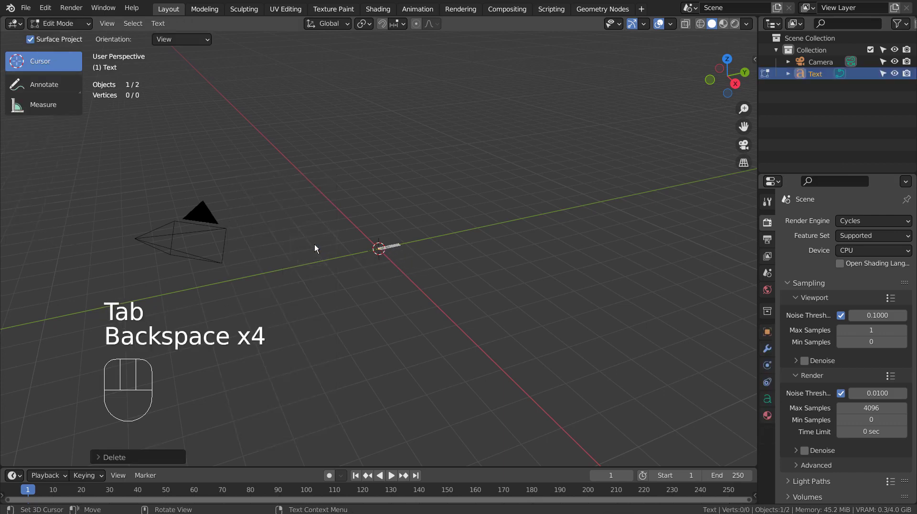
{"action": "type", "text": "2022"}
{"action": "key", "text": "Tab"}
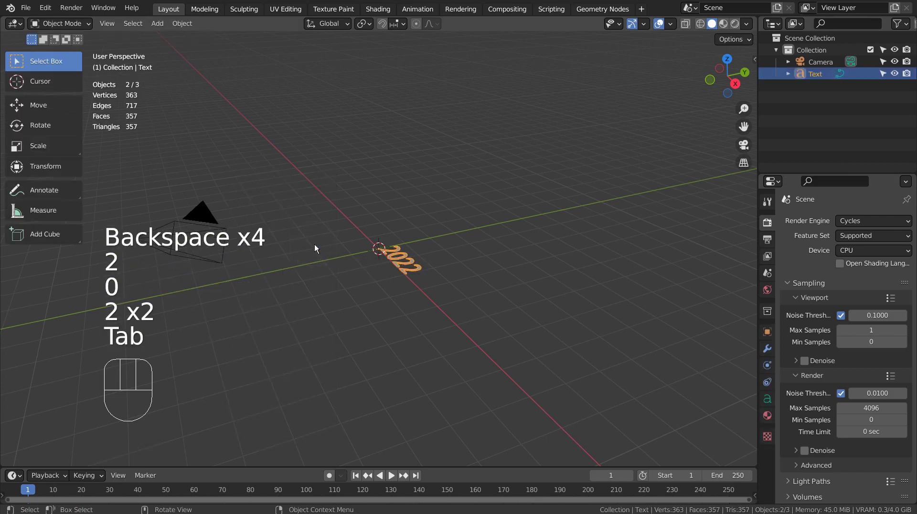
Duplicate the 2022 text in place and rotate the copy 90 degrees about the X axis.
{"action": "key", "text": "shift+d"}
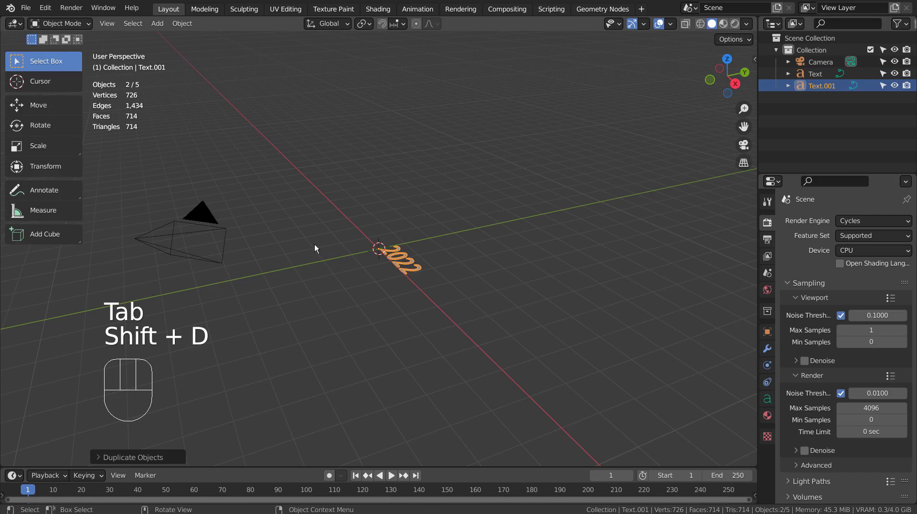
{"action": "key", "text": "r"}
{"action": "key", "text": "x"}
{"action": "key", "text": "9"}
{"action": "key", "text": "0"}
{"action": "key", "text": "Return"}
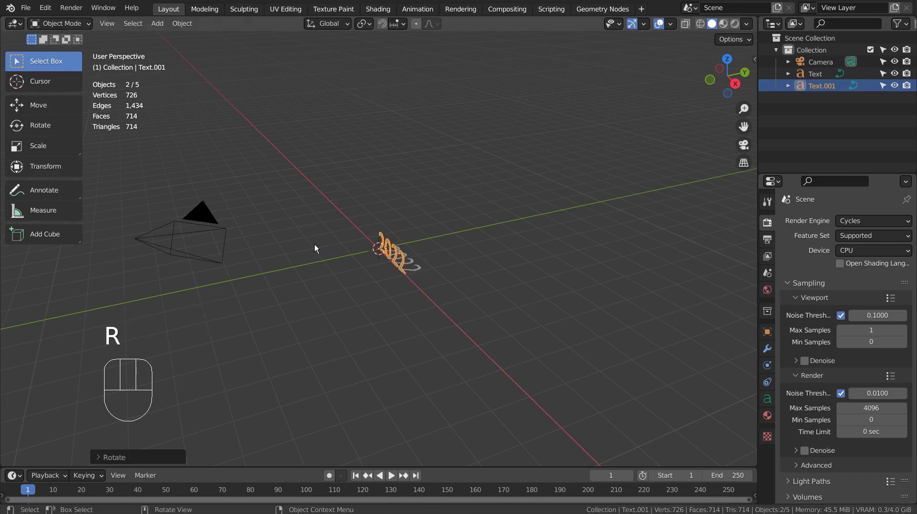
Rotate the original flat-lying 2022 text 90 degrees about the X axis.
{"action": "left_click", "coordinate": [422, 262]}
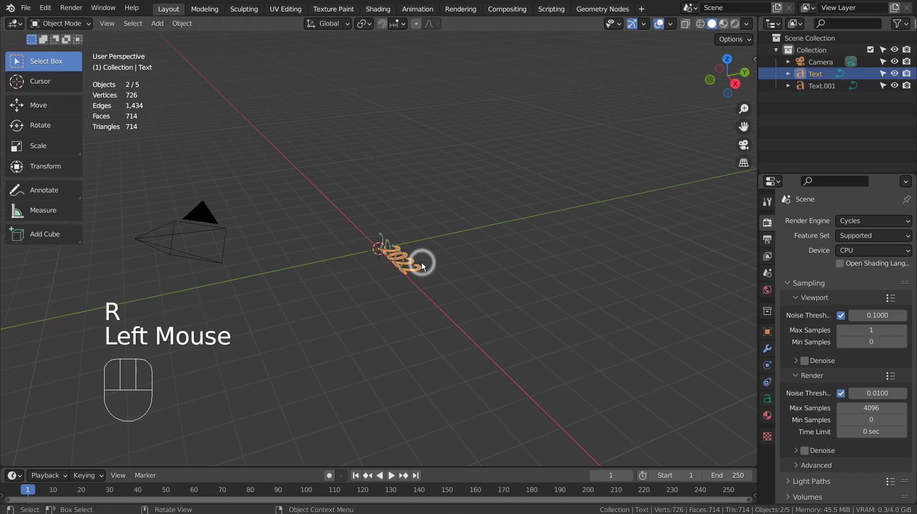
{"action": "key", "text": "r"}
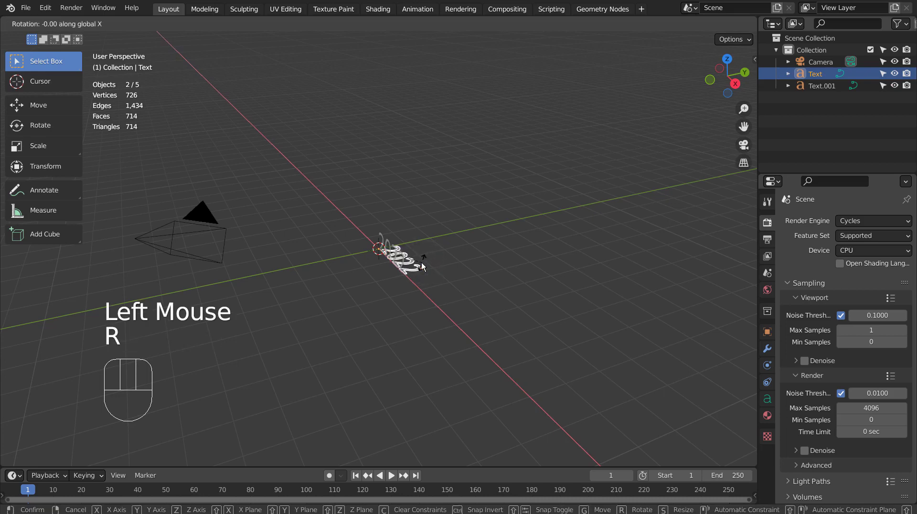
{"action": "key", "text": "9"}
{"action": "key", "text": "0"}
{"action": "key", "text": "Return"}
Replace the original text object's content with HAPPY NEW YEAR.
{"action": "key", "text": "KP_1"}
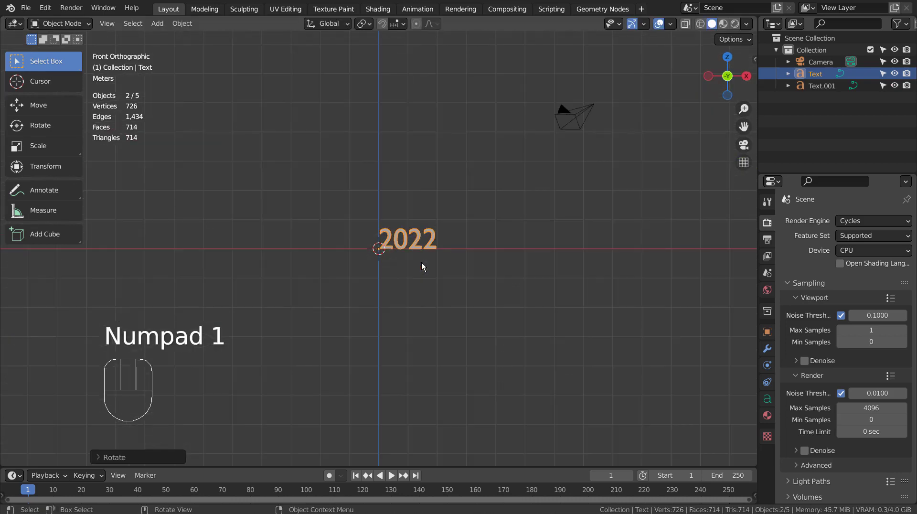
{"action": "key", "text": "Tab"}
{"action": "key", "text": "BackSpace"}
{"action": "key", "text": "BackSpace"}
{"action": "key", "text": "BackSpace"}
{"action": "key", "text": "BackSpace"}
{"action": "type", "text": "HAPPY NEW YEAR"}
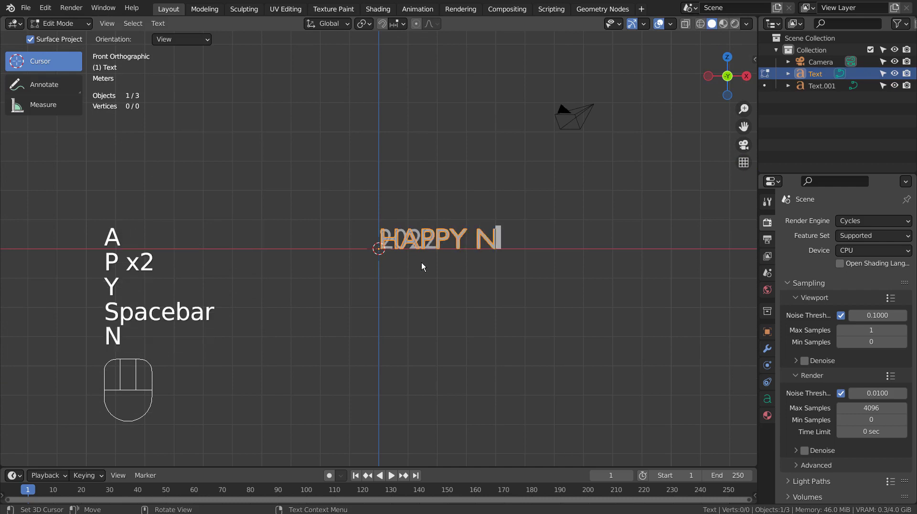
{"action": "key", "text": "Tab"}
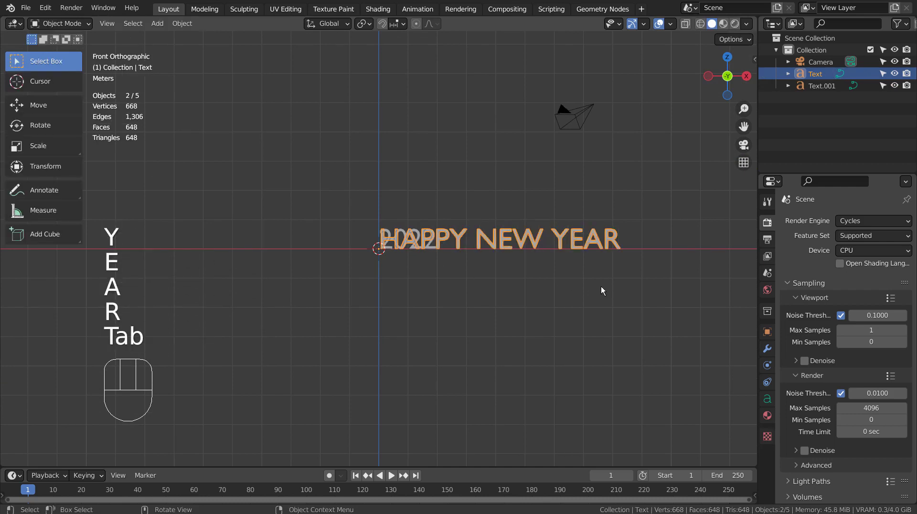
Scale HAPPY NEW YEAR down uniformly to roughly match the width of the 2022 text.
{"action": "key", "text": "s"}
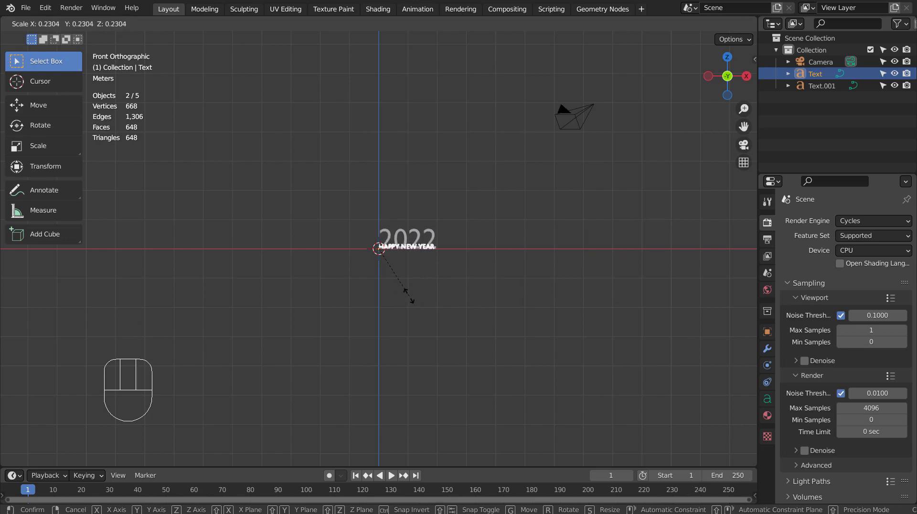
{"action": "left_click", "coordinate": [418, 292]}
Move the 2022 text up along Z by about 0.2 m so it sits just above HAPPY NEW YEAR.
{"action": "scroll", "coordinate": [417, 293], "scroll_direction": "up", "scroll_amount": 3}
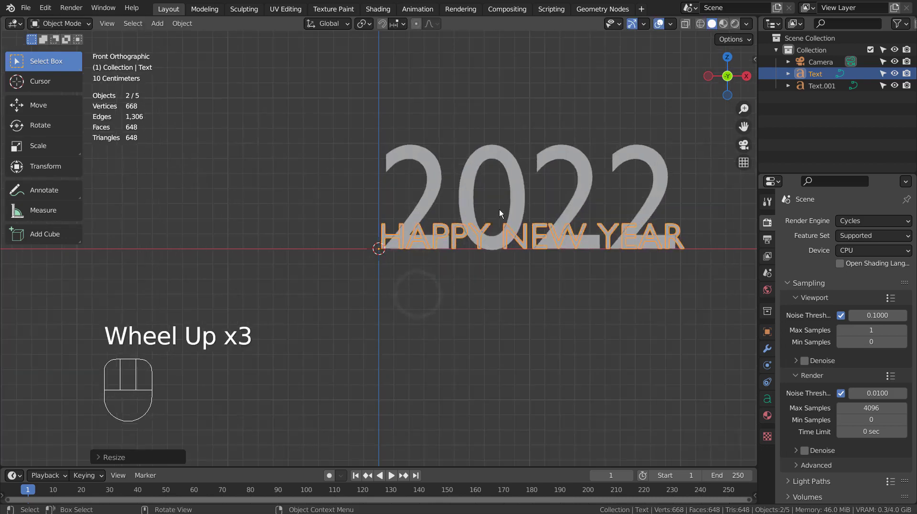
{"action": "left_click", "coordinate": [518, 186]}
{"action": "key", "text": "g"}
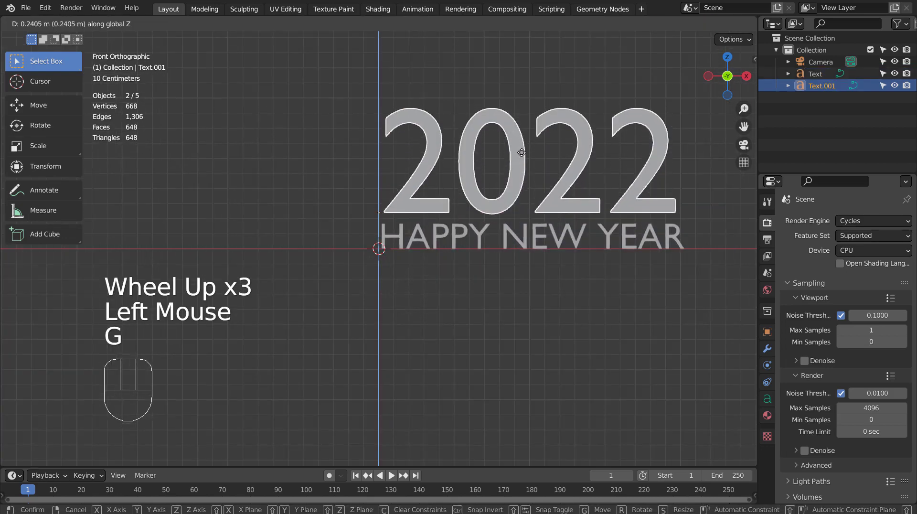
{"action": "left_click", "coordinate": [520, 155]}
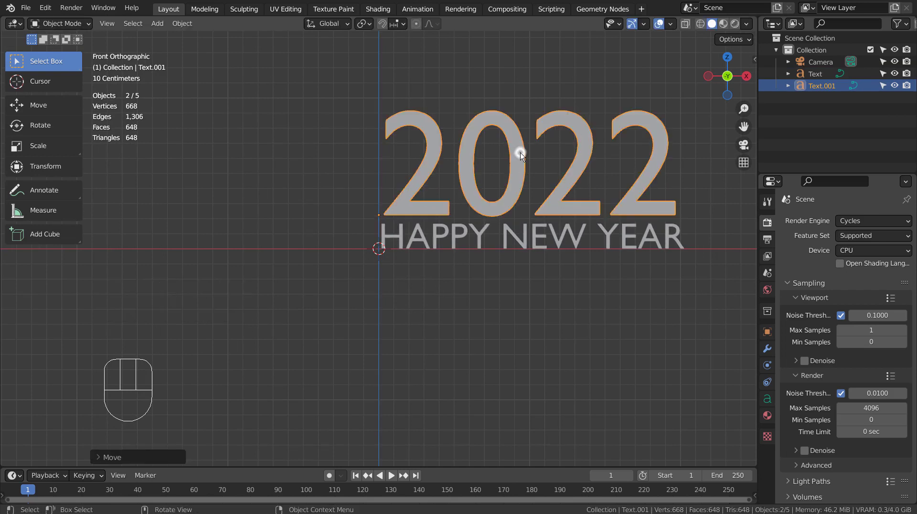
Give the HAPPY NEW YEAR text a round bevel with a depth of 0.01 m.
{"action": "middle_click_drag", "start_coordinate": [521, 155], "coordinate": [506, 234]}
{"action": "left_click", "coordinate": [505, 234]}
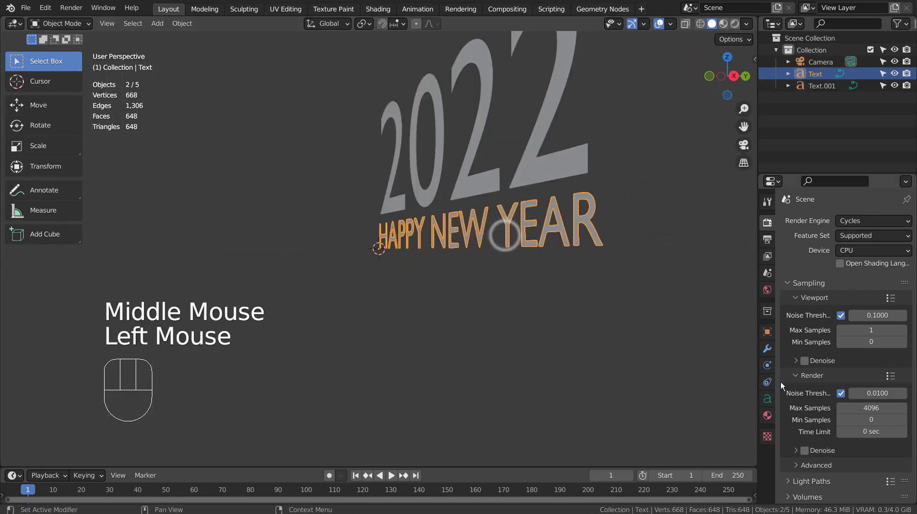
{"action": "left_click", "coordinate": [767, 398]}
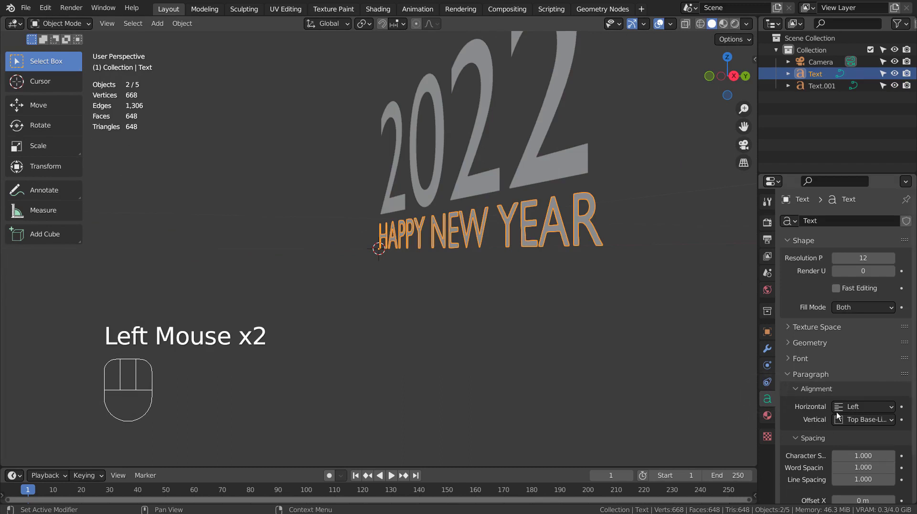
{"action": "left_click", "coordinate": [790, 343]}
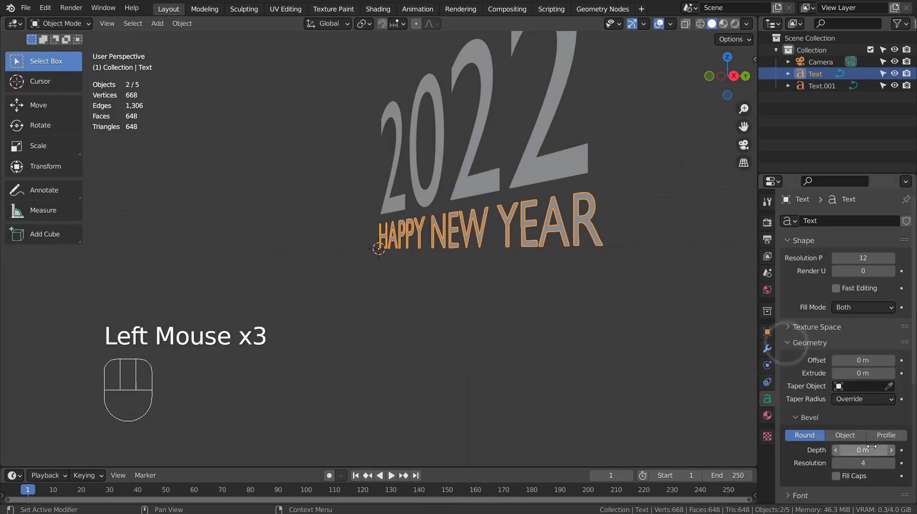
{"action": "scroll", "coordinate": [861, 419], "scroll_direction": "down", "scroll_amount": 3}
{"action": "mouse_move", "coordinate": [855, 393]}
{"action": "left_mouse_down", "text": "shift"}
{"action": "mouse_move", "coordinate": [884, 392]}
{"action": "mouse_move", "coordinate": [864, 392]}
{"action": "left_mouse_up", "text": "shift"}
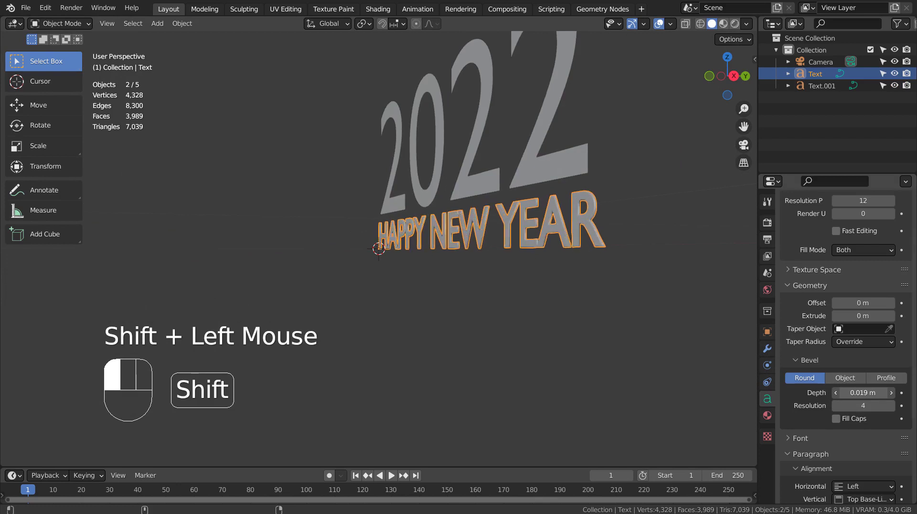
{"action": "left_click", "coordinate": [850, 392]}
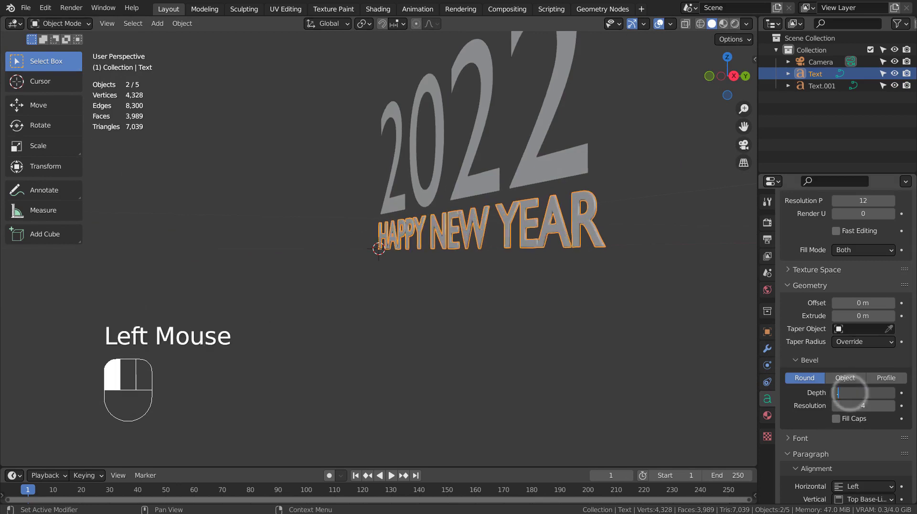
{"action": "type", "text": "0.01"}
{"action": "key", "text": "Return"}
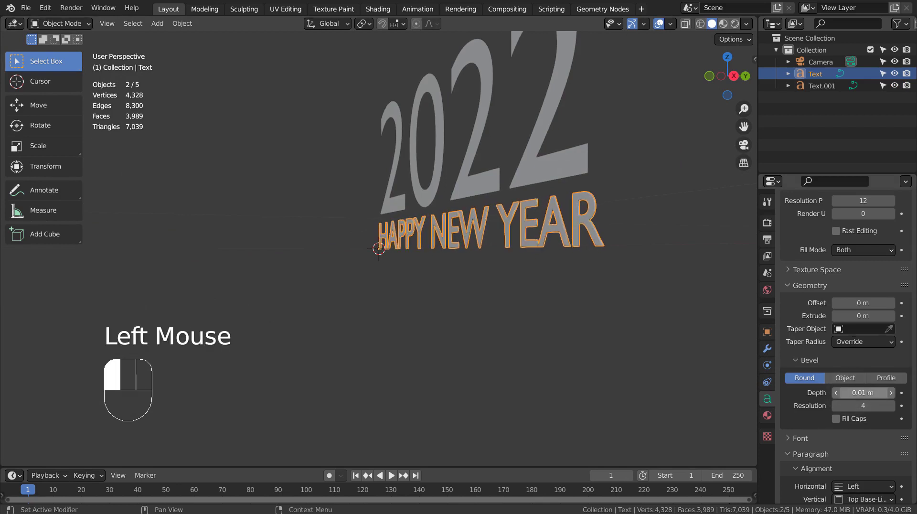
Set the extrusion of the HAPPY NEW YEAR text to 0.05 m.
{"action": "left_click", "coordinate": [868, 305]}
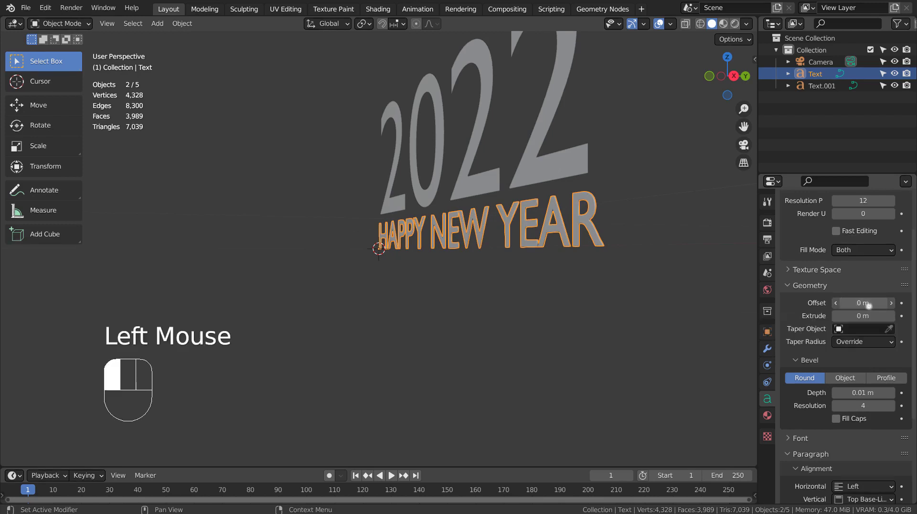
{"action": "left_click", "coordinate": [869, 316]}
{"action": "type", "text": "0.05"}
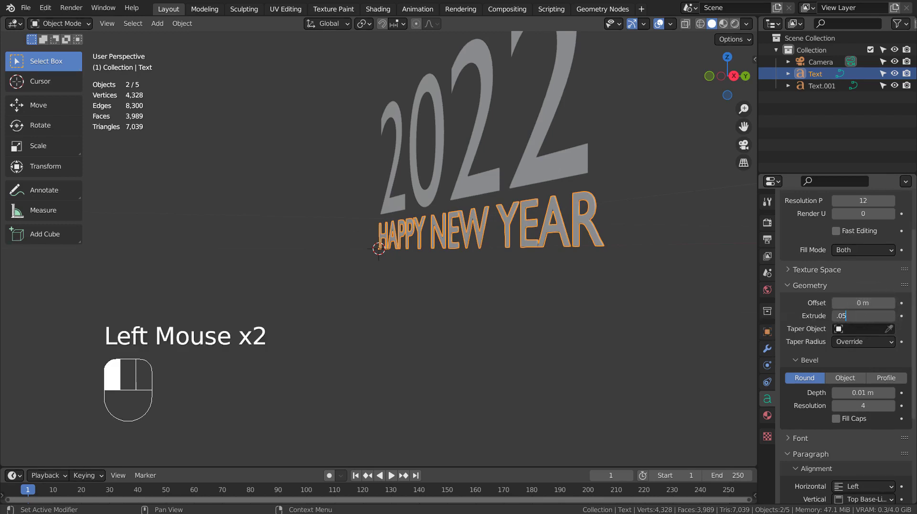
{"action": "key", "text": "Return"}
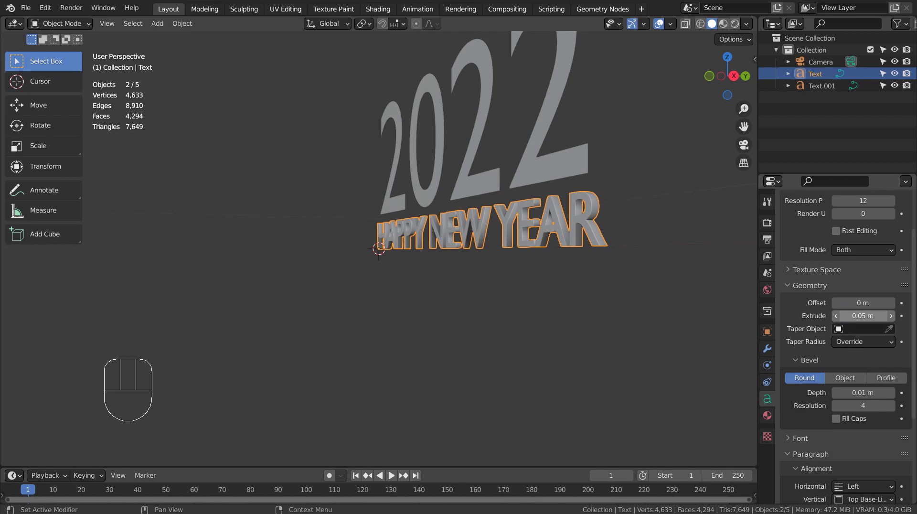
Apply the same 0.05 m extrusion to the 2022 text.
{"action": "left_click", "coordinate": [870, 316]}
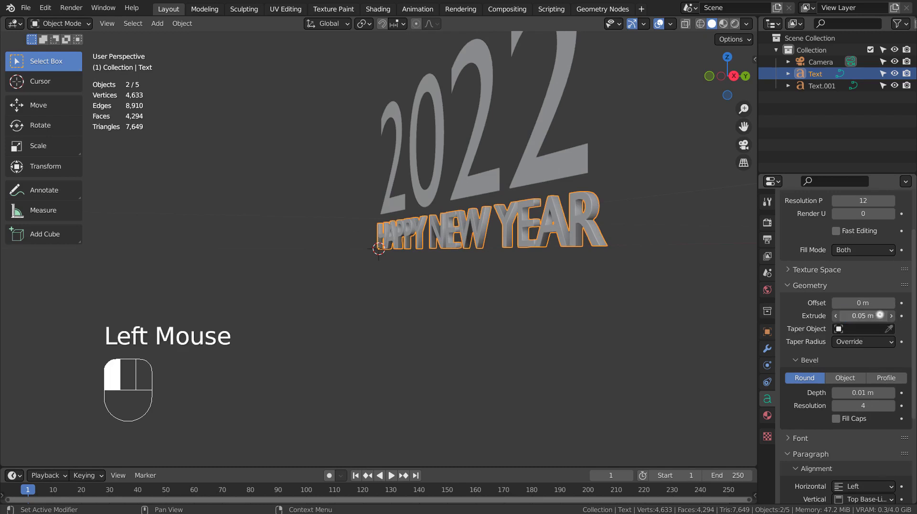
{"action": "left_click", "coordinate": [525, 156]}
{"action": "left_click", "coordinate": [864, 315]}
{"action": "type", "text": "0.05"}
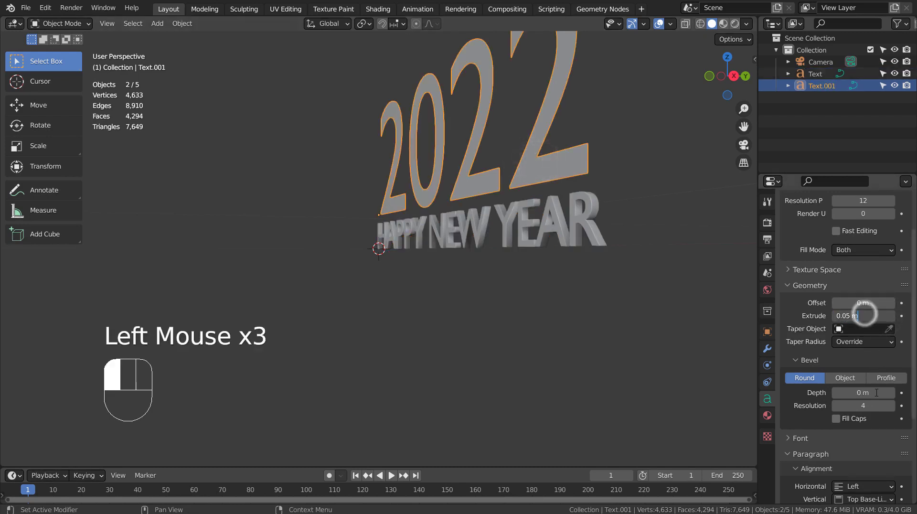
{"action": "key", "text": "Return"}
Give the 2022 text the same 0.01 m bevel depth as HAPPY NEW YEAR and clear the selection.
{"action": "left_click", "coordinate": [572, 252]}
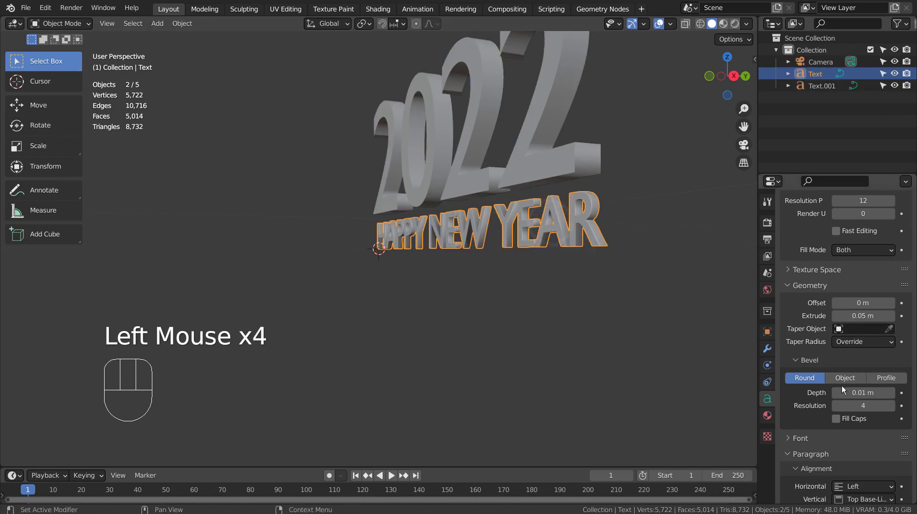
{"action": "left_click_drag", "start_coordinate": [855, 392], "coordinate": [866, 392]}
{"action": "left_click", "coordinate": [492, 148]}
{"action": "left_click", "coordinate": [599, 313]}
Increase the HAPPY NEW YEAR extrusion to about 0.218 m so its thickness matches the 2022 text in side view.
{"action": "middle_click_drag", "start_coordinate": [599, 312], "coordinate": [577, 397]}
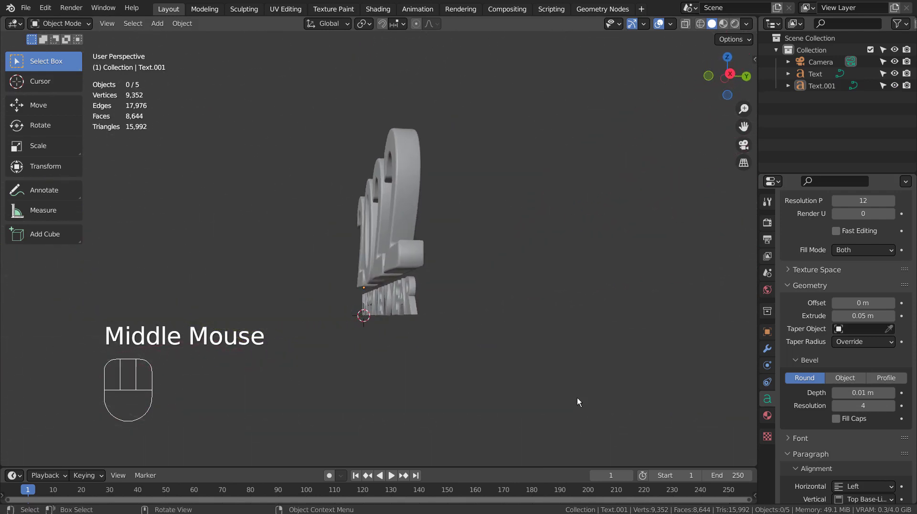
{"action": "key", "text": "KP_3"}
{"action": "scroll", "coordinate": [402, 362], "scroll_direction": "up", "scroll_amount": 3}
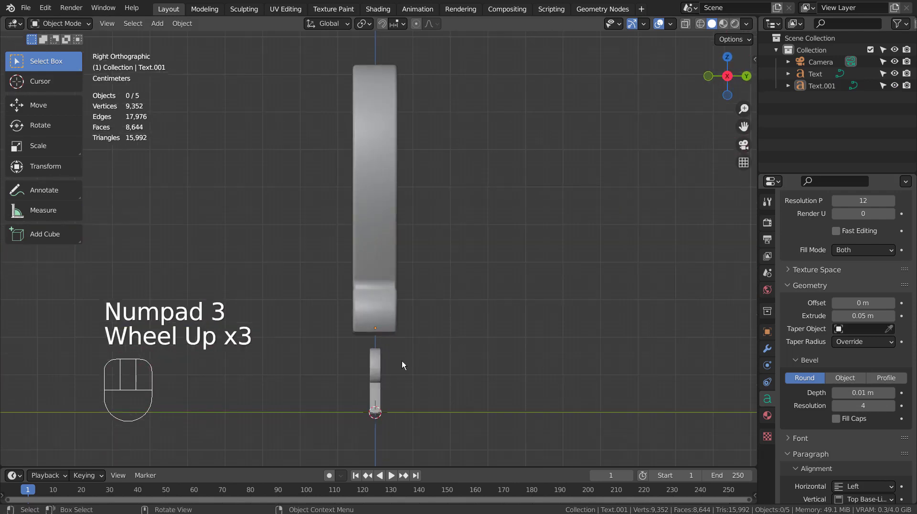
{"action": "left_click", "coordinate": [376, 361]}
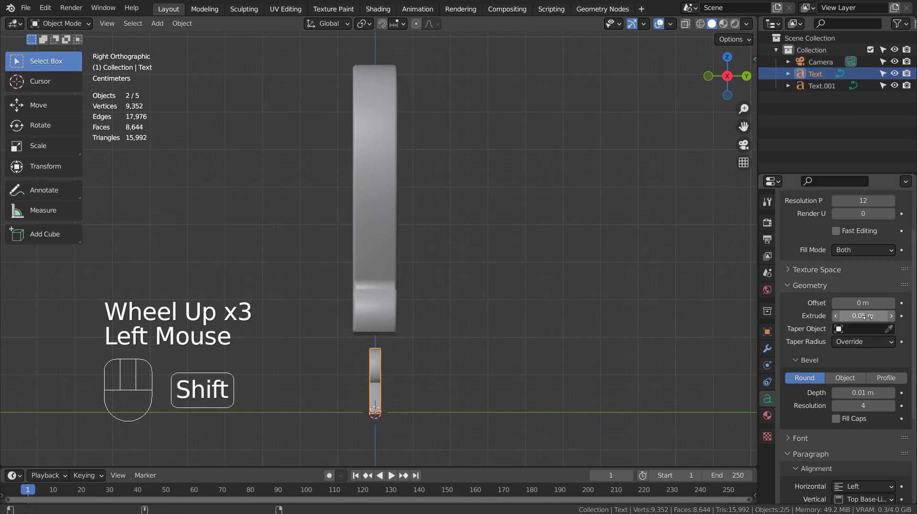
{"action": "mouse_move", "coordinate": [863, 316]}
{"action": "left_mouse_down", "text": "shift"}
{"action": "mouse_move", "coordinate": [888, 316]}
{"action": "mouse_move", "coordinate": [855, 316]}
{"action": "left_mouse_up", "text": "shift"}
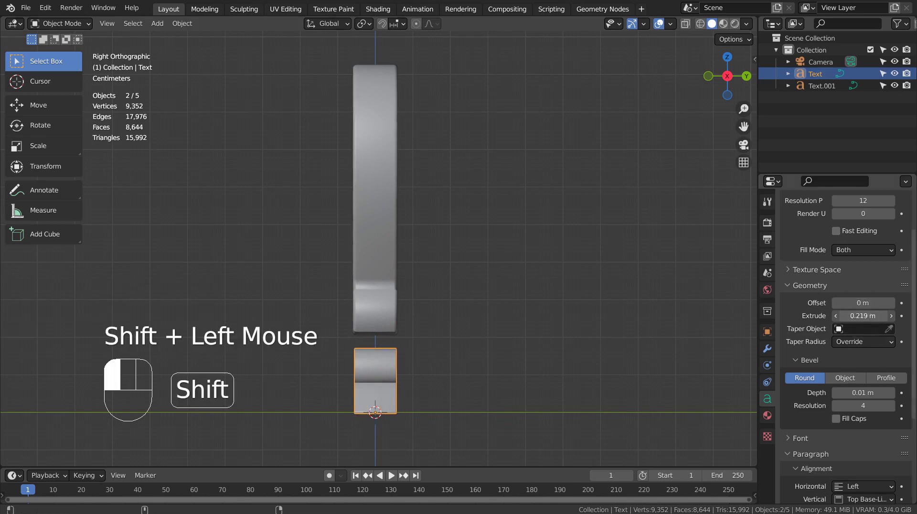
Align the camera to an angled front view framing both texts, and fine-tune its position.
{"action": "middle_click_drag", "start_coordinate": [515, 363], "coordinate": [575, 331]}
{"action": "scroll", "coordinate": [612, 319], "scroll_direction": "down", "scroll_amount": 2}
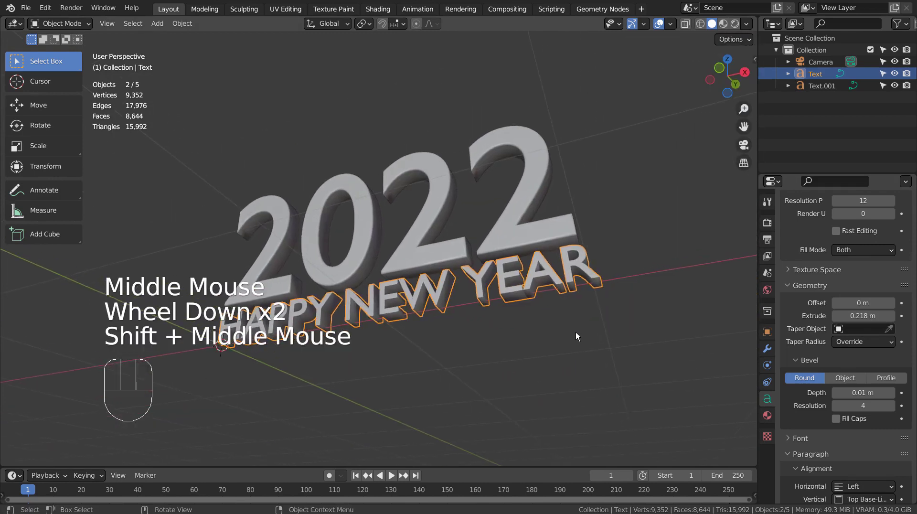
{"action": "scroll", "coordinate": [575, 331], "scroll_direction": "down", "scroll_amount": 1}
{"action": "key", "text": "ctrl+alt+KP_0"}
{"action": "key", "text": "shift+grave"}
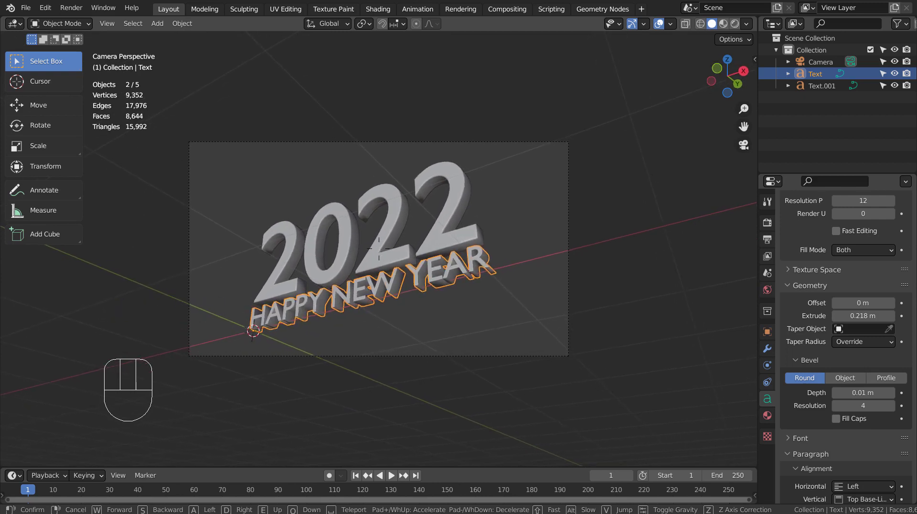
{"action": "left_click", "coordinate": [530, 211]}
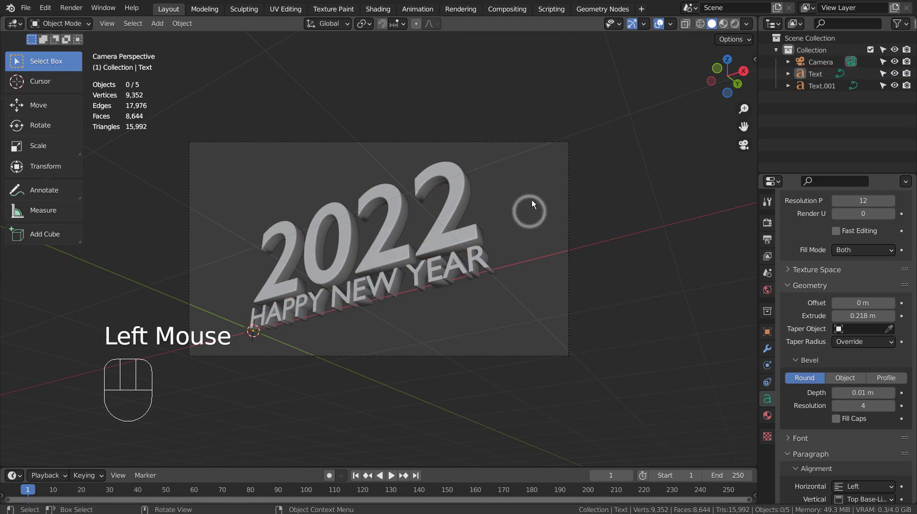
Add a mesh circle at the world origin, around the start of the text.
{"action": "middle_click_drag", "start_coordinate": [531, 199], "coordinate": [514, 247]}
{"action": "scroll", "coordinate": [514, 248], "scroll_direction": "down", "scroll_amount": 3}
{"action": "key", "text": "shift+a"}
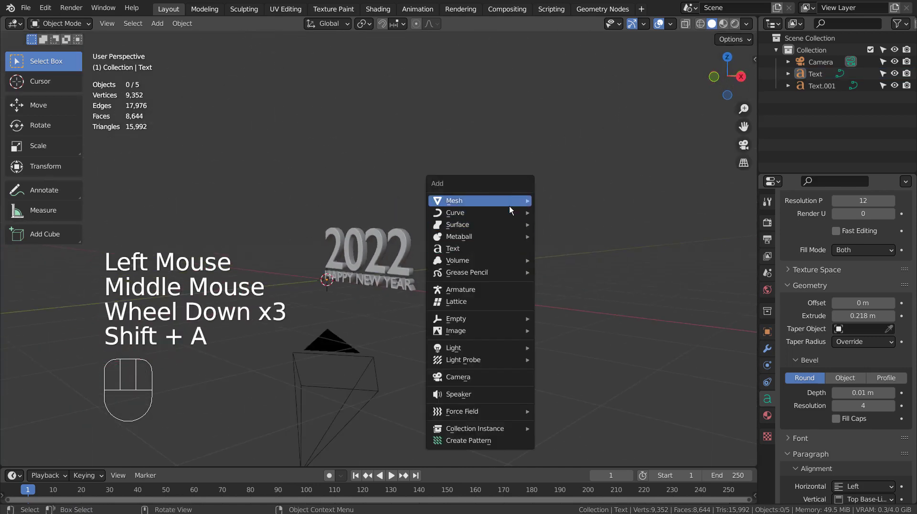
{"action": "mouse_move", "coordinate": [508, 205]}
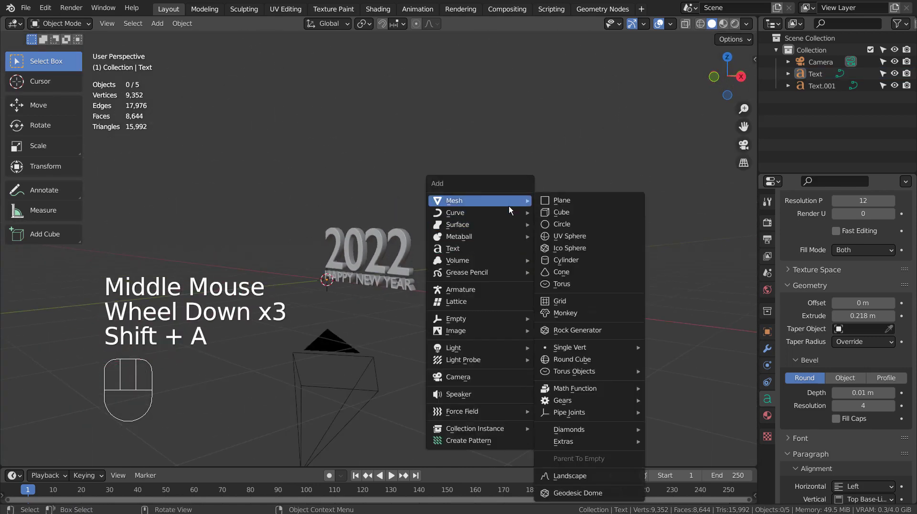
{"action": "left_click", "coordinate": [595, 222]}
{"action": "key", "text": "KP_7"}
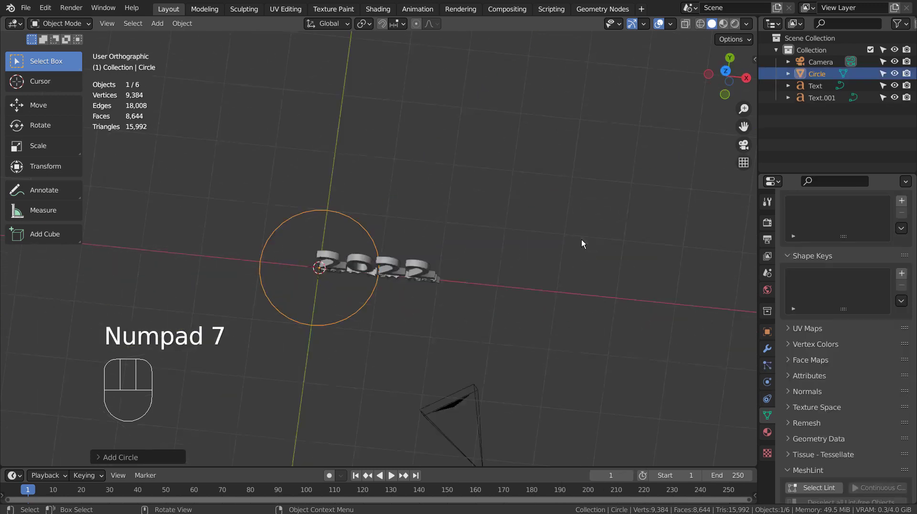
Scale the circle along the Y axis only, flattening it into a narrow ellipse in top view.
{"action": "key", "text": "s"}
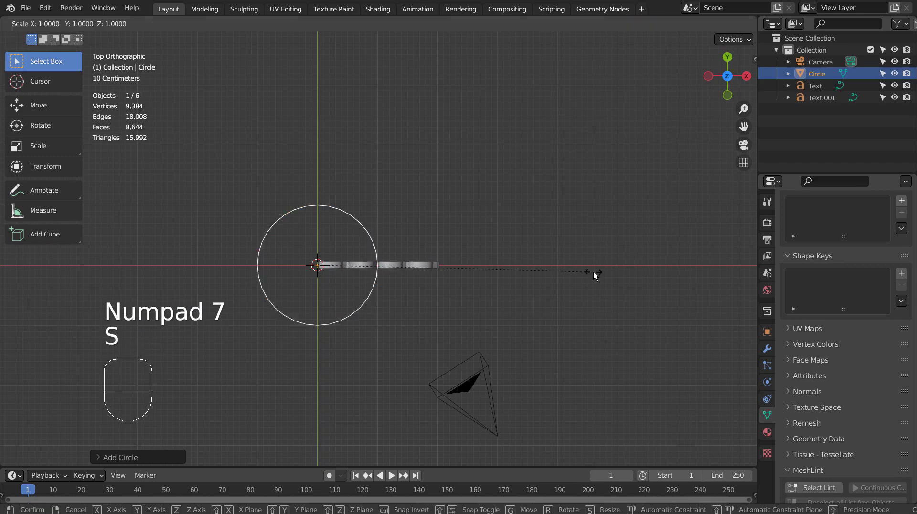
{"action": "middle_click", "coordinate": [594, 271]}
{"action": "left_click", "coordinate": [370, 248]}
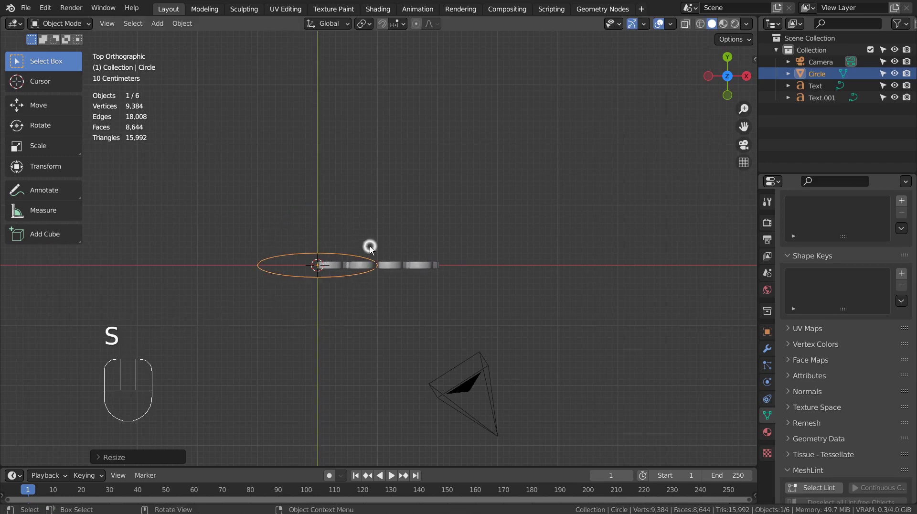
Enlarge the ellipse slightly and move it along the X axis until it is centred on the text.
{"action": "key", "text": "s"}
{"action": "key", "text": "g"}
{"action": "middle_click", "coordinate": [385, 246]}
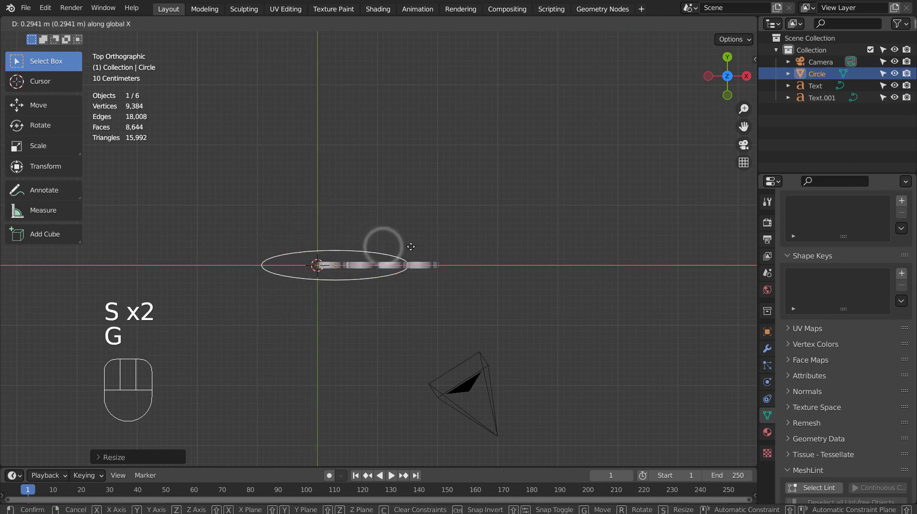
{"action": "left_click", "coordinate": [443, 247]}
Raise the ellipse along the Z axis until it hovers just above the 2022 text.
{"action": "middle_click_drag", "start_coordinate": [443, 249], "coordinate": [497, 274]}
{"action": "key", "text": "g"}
{"action": "key", "text": "z"}
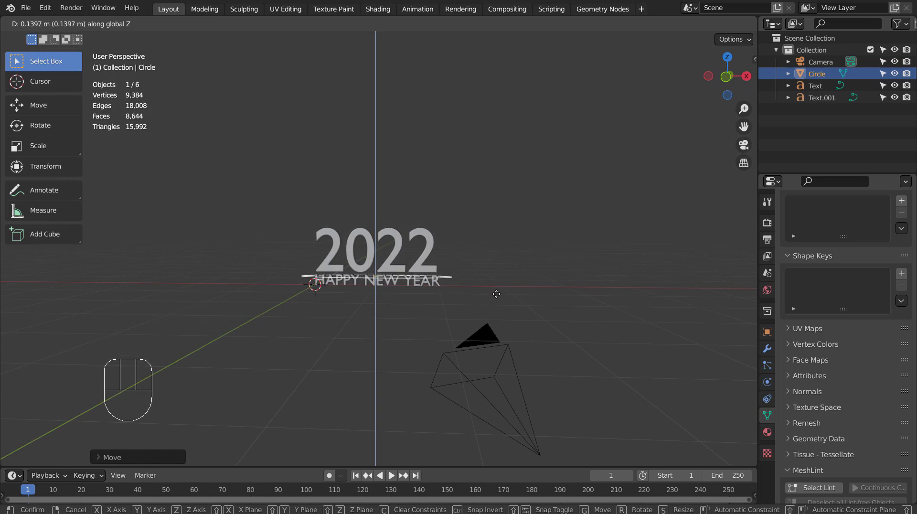
{"action": "left_click", "coordinate": [487, 240]}
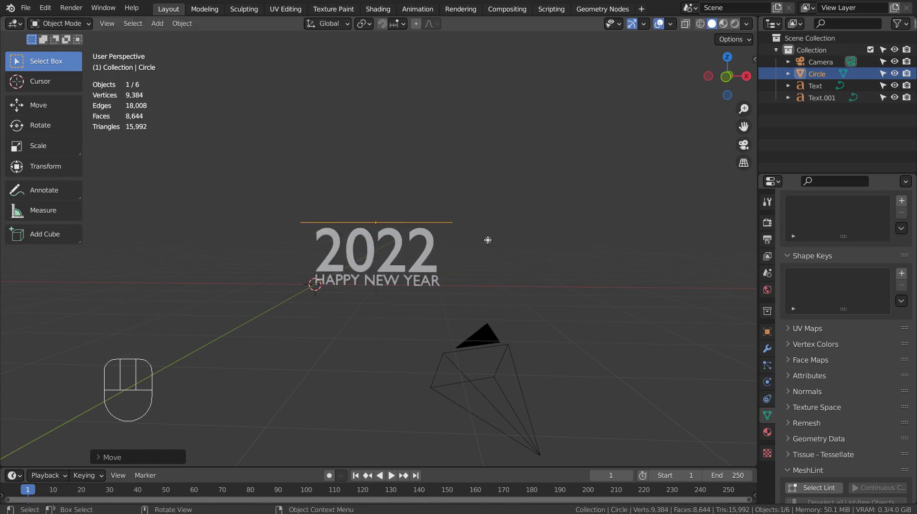
{"action": "middle_click_drag", "start_coordinate": [487, 240], "coordinate": [449, 212]}
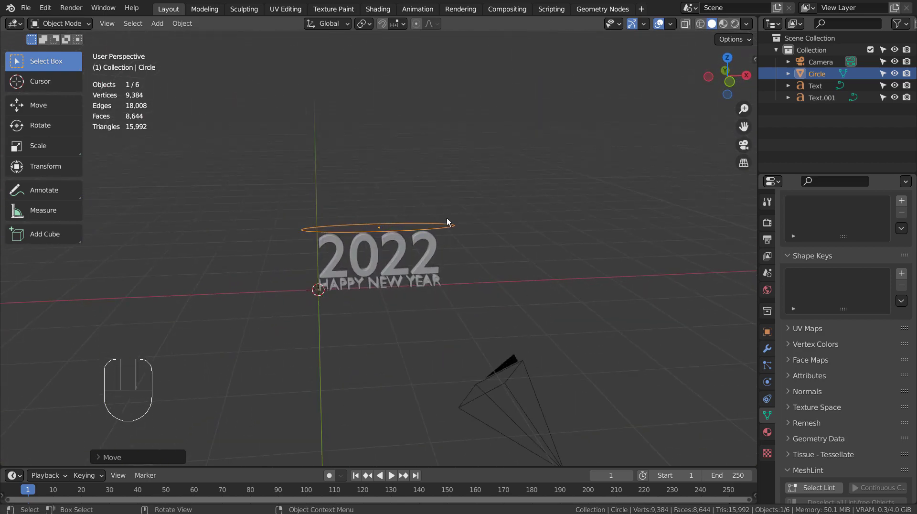
Convert the elliptical mesh circle to a curve and clear the selection.
{"action": "right_click", "coordinate": [444, 225]}
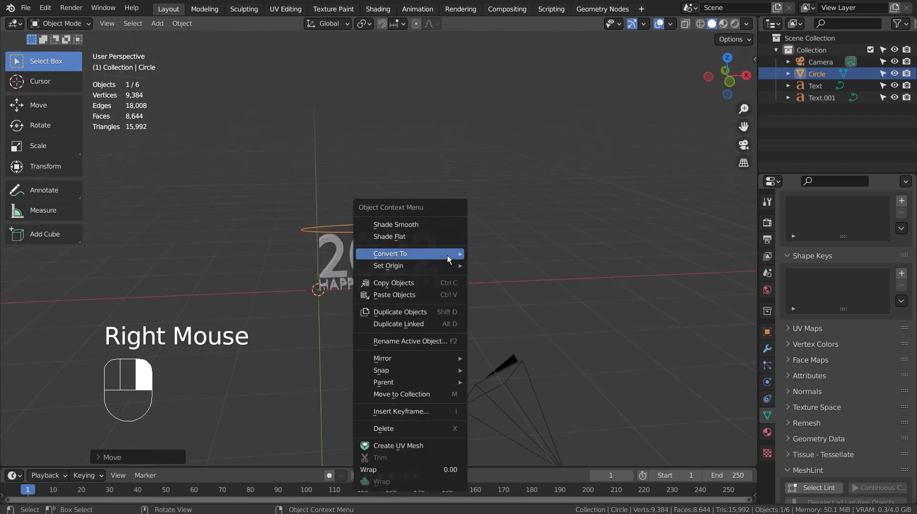
{"action": "mouse_move", "coordinate": [447, 254]}
{"action": "left_click", "coordinate": [516, 254]}
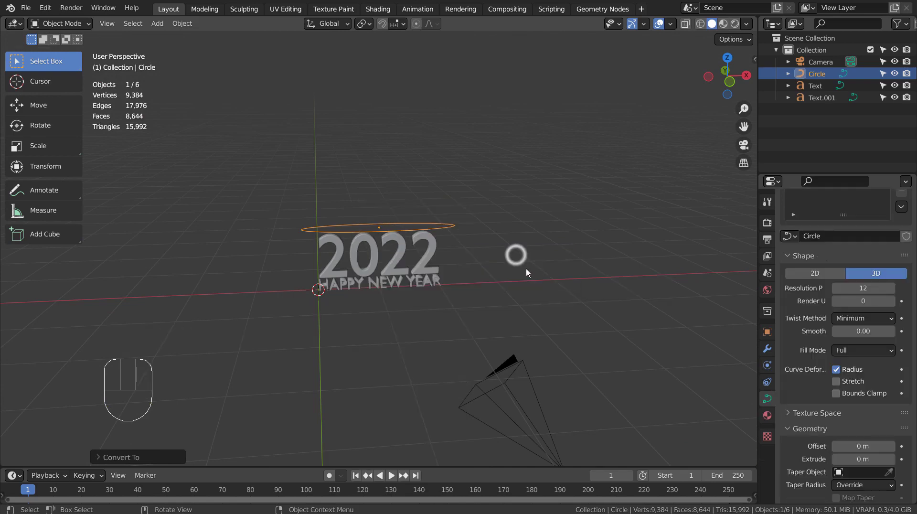
{"action": "left_click", "coordinate": [529, 274]}
{"action": "scroll", "coordinate": [529, 273], "scroll_direction": "up", "scroll_amount": 3}
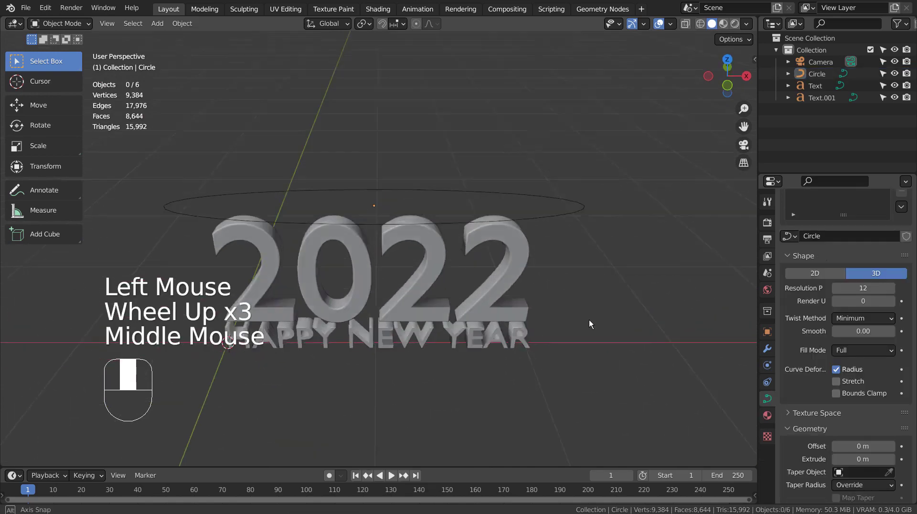
{"action": "middle_click_drag", "start_coordinate": [589, 319], "coordinate": [599, 283]}
{"action": "scroll", "coordinate": [599, 283], "scroll_direction": "down", "scroll_amount": 2}
{"action": "left_click", "coordinate": [573, 311]}
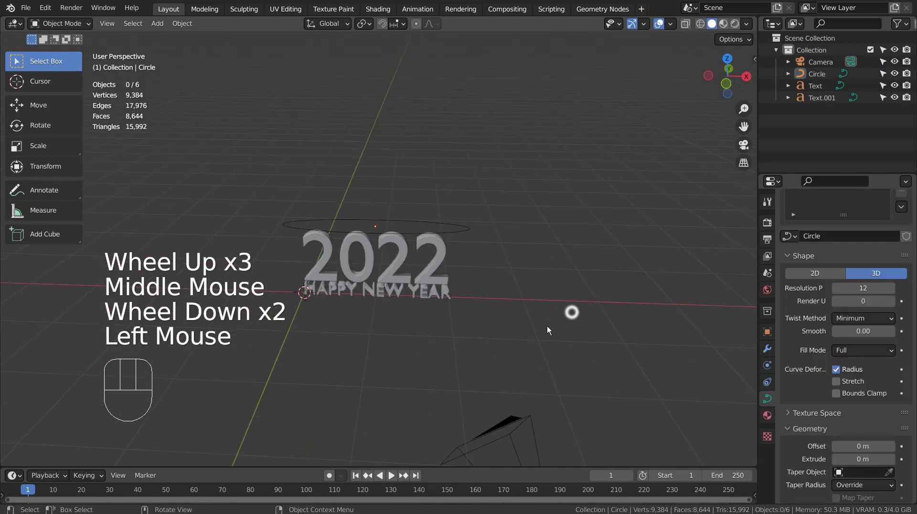
Add a UV sphere mesh at the world origin.
{"action": "middle_click_drag", "start_coordinate": [573, 311], "coordinate": [555, 285]}
{"action": "key", "text": "shift+a"}
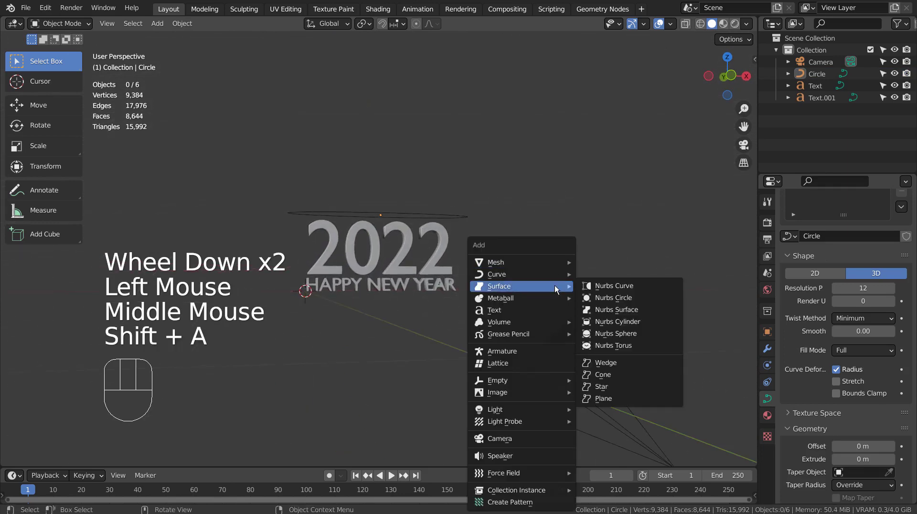
{"action": "mouse_move", "coordinate": [555, 265]}
{"action": "mouse_move", "coordinate": [630, 10]}
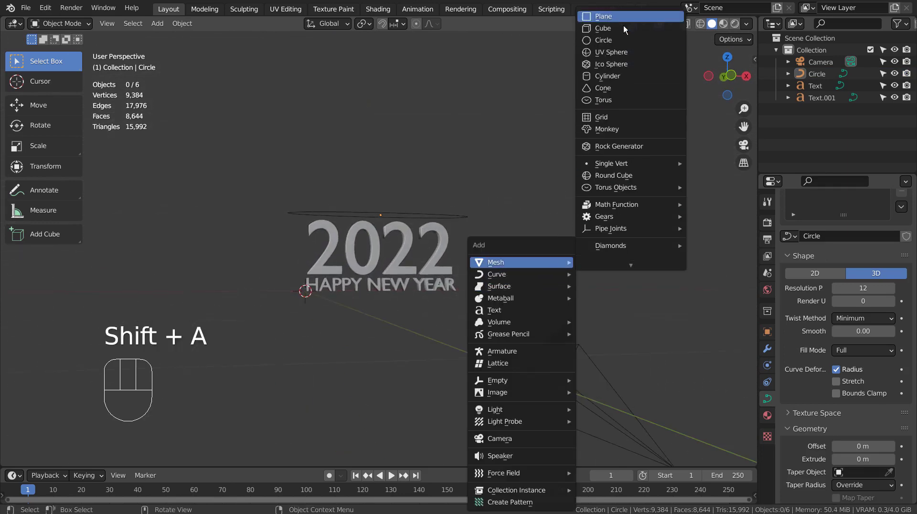
{"action": "left_click", "coordinate": [634, 52]}
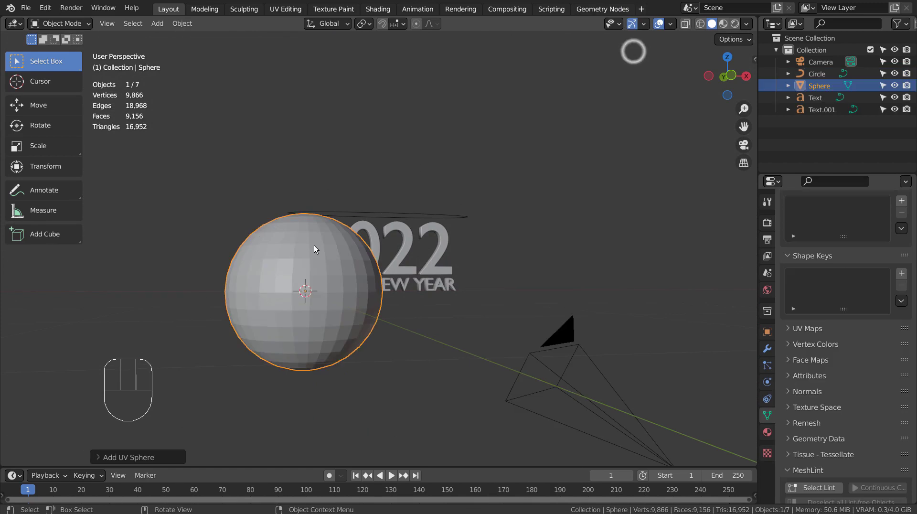
Set the new UV sphere to 3 segments and 3 rings.
{"action": "left_click", "coordinate": [127, 452]}
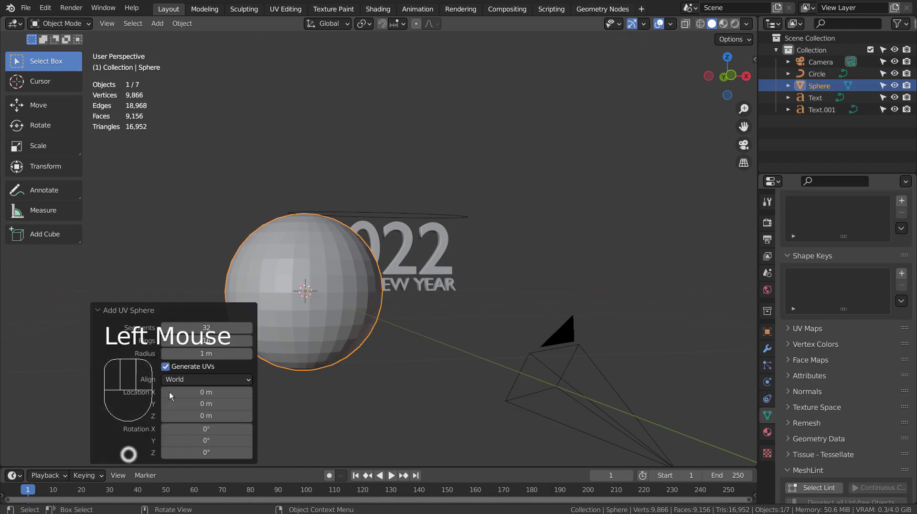
{"action": "double_click", "coordinate": [206, 327]}
{"action": "type", "text": "3"}
{"action": "key", "text": "Tab"}
{"action": "type", "text": "3"}
{"action": "key", "text": "Return"}
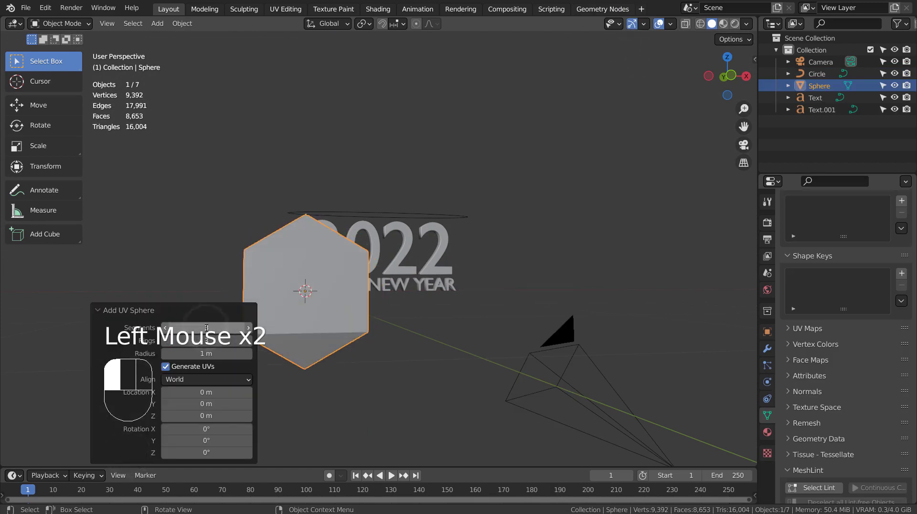
{"action": "key", "text": "Tab"}
{"action": "key", "text": "Tab"}
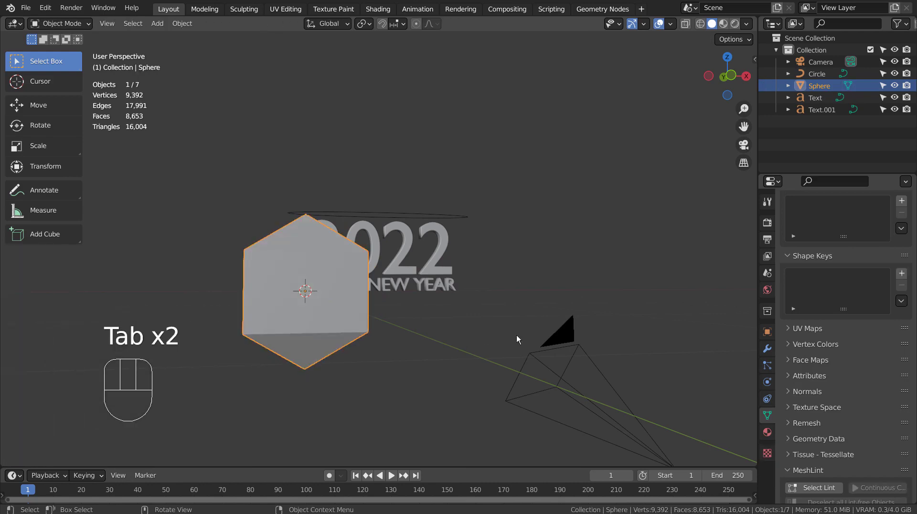
Shrink the low-poly sphere to a tiny bead at the start of the text, with a final scaling of 0.164.
{"action": "scroll", "coordinate": [552, 324], "scroll_direction": "down", "scroll_amount": 2}
{"action": "middle_click_drag", "start_coordinate": [553, 324], "coordinate": [558, 359]}
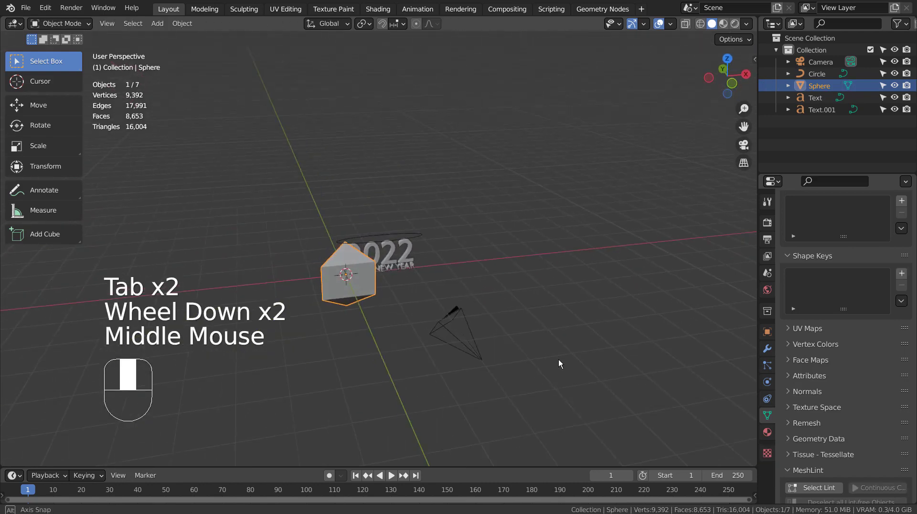
{"action": "key", "text": "s"}
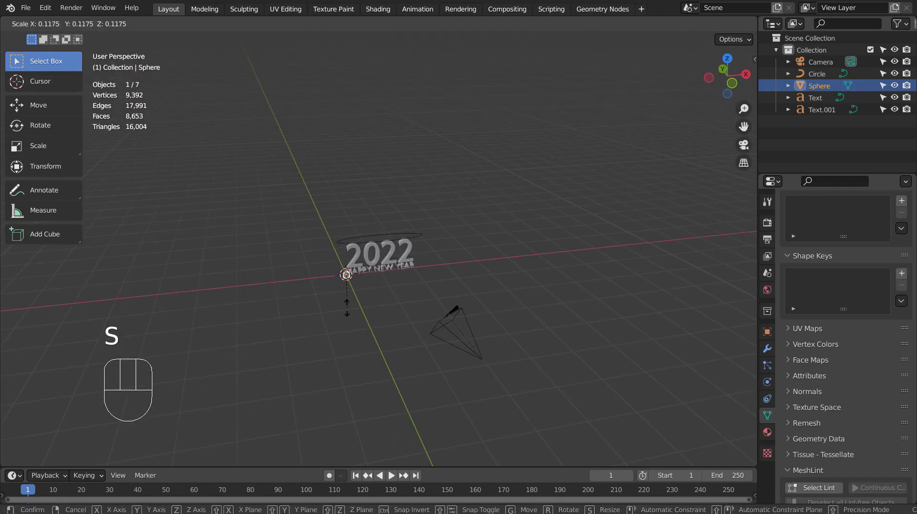
{"action": "left_click", "coordinate": [350, 302]}
{"action": "scroll", "coordinate": [361, 293], "scroll_direction": "up", "scroll_amount": 3}
{"action": "scroll", "coordinate": [361, 293], "scroll_direction": "up", "scroll_amount": 1}
{"action": "key", "text": "s"}
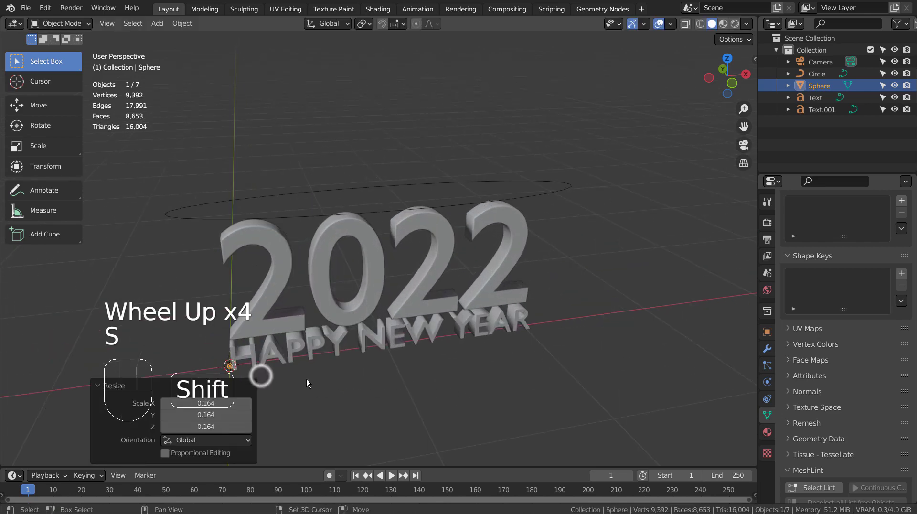
Duplicate the tiny sphere in place at the world origin.
{"action": "middle_click_drag", "start_coordinate": [305, 379], "coordinate": [484, 261], "text": "shift"}
{"action": "scroll", "coordinate": [453, 274], "scroll_direction": "up", "scroll_amount": 3}
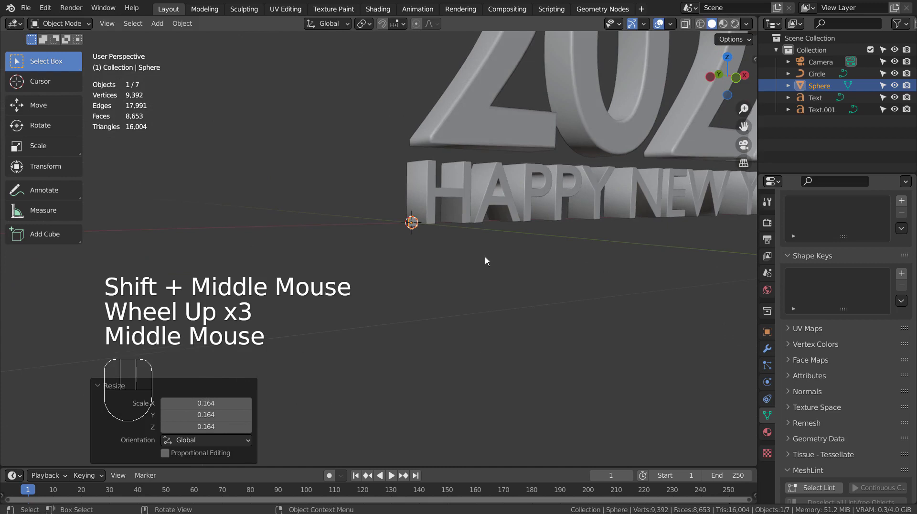
{"action": "key", "text": "shift+d"}
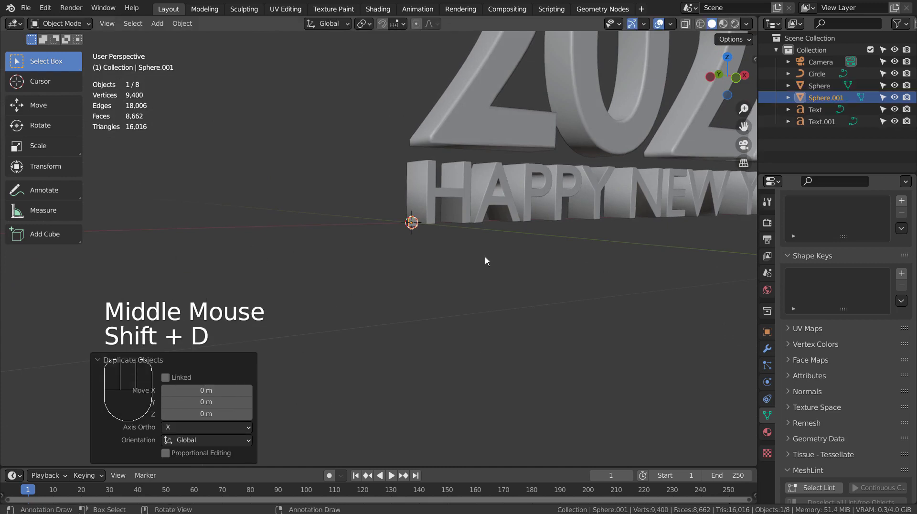
{"action": "middle_click_drag", "start_coordinate": [486, 256], "coordinate": [465, 256]}
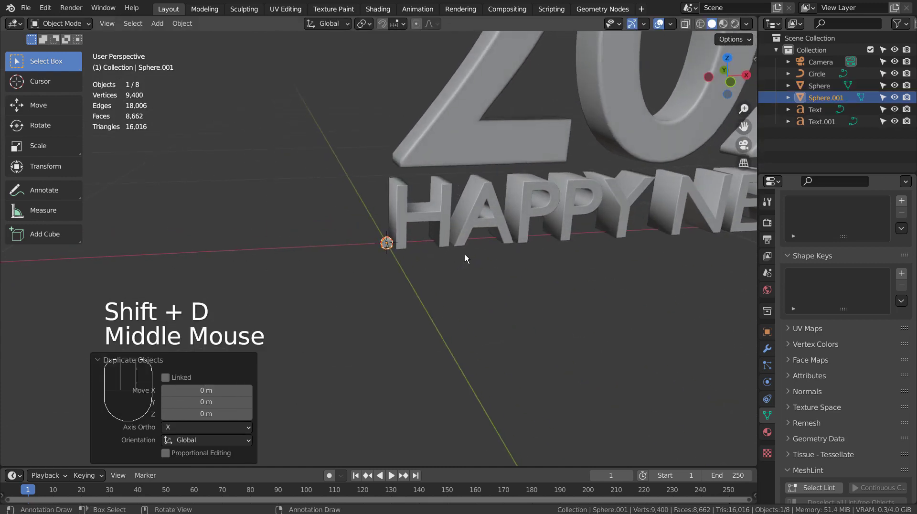
Add an emitter particle system to the original Sphere object.
{"action": "left_click", "coordinate": [820, 86]}
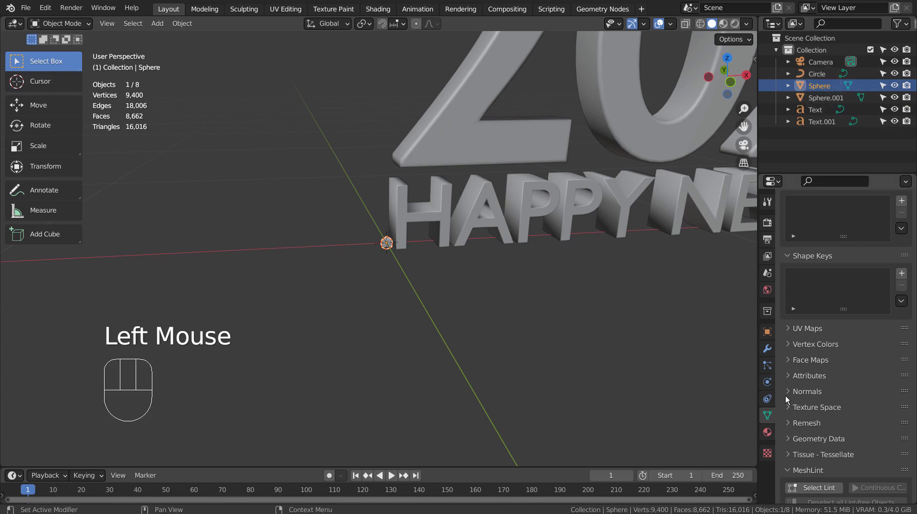
{"action": "left_click", "coordinate": [768, 348]}
{"action": "left_click", "coordinate": [768, 362]}
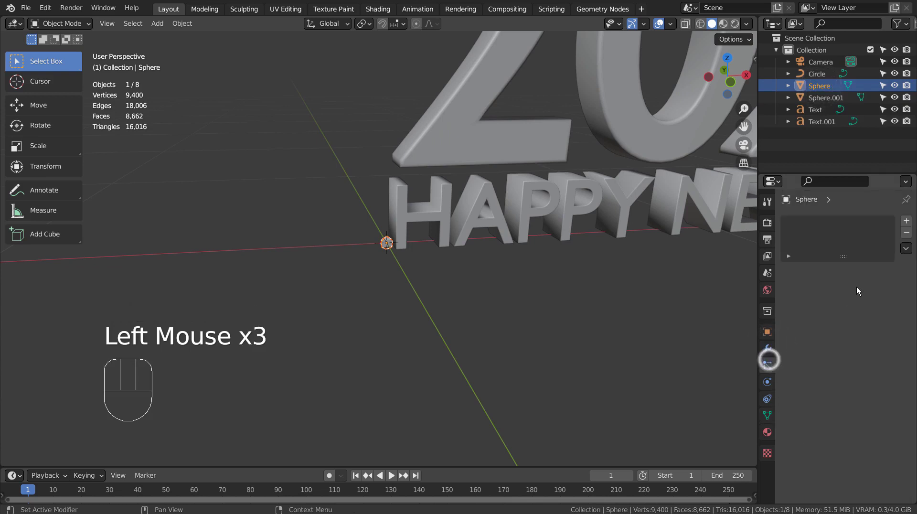
{"action": "left_click", "coordinate": [904, 222]}
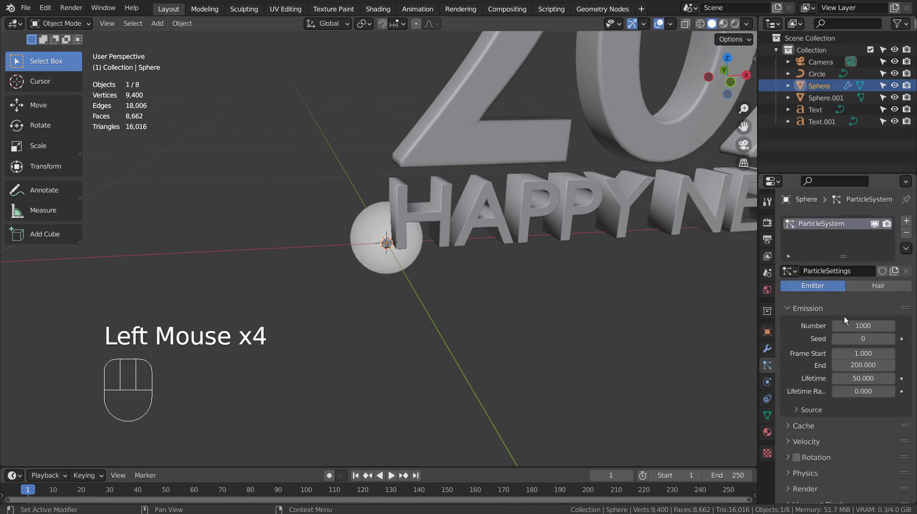
Render the Sphere's particles as Object with a render scale of 1.
{"action": "scroll", "coordinate": [843, 329], "scroll_direction": "down", "scroll_amount": 3}
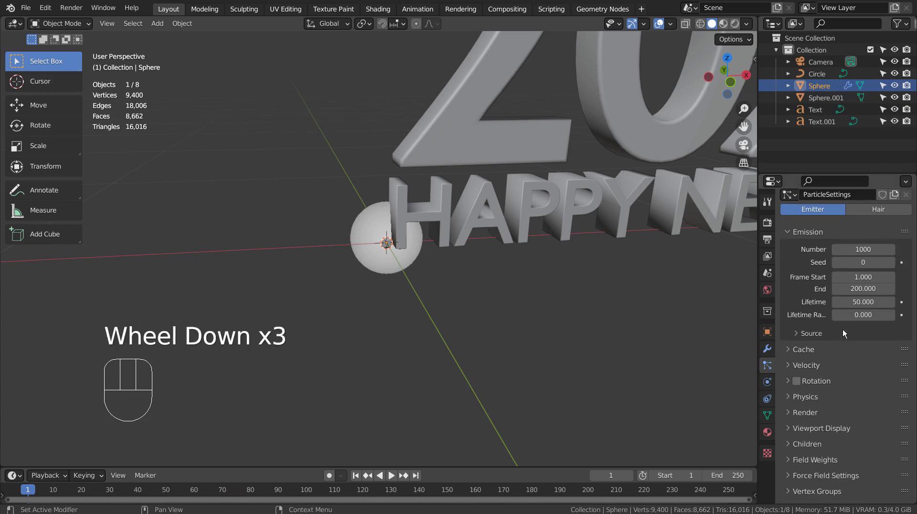
{"action": "scroll", "coordinate": [843, 329], "scroll_direction": "down", "scroll_amount": 3}
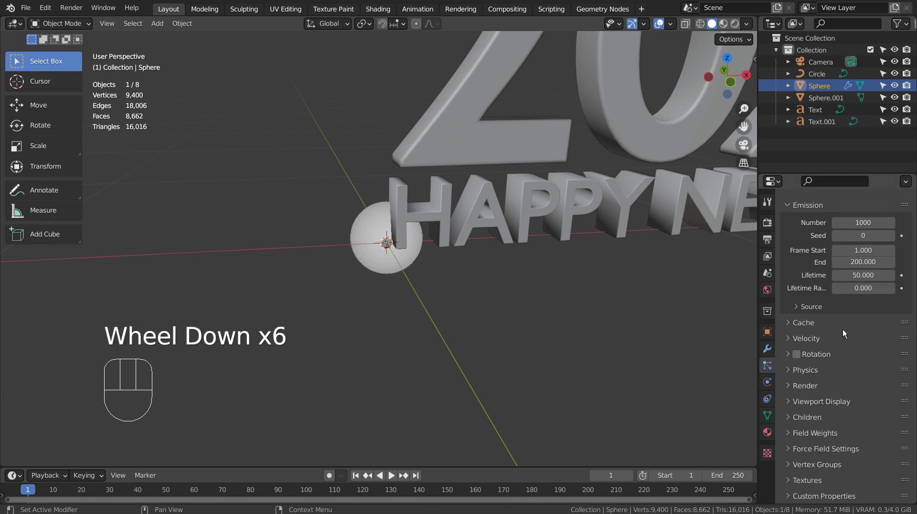
{"action": "left_click", "coordinate": [789, 385]}
{"action": "left_click", "coordinate": [847, 405]}
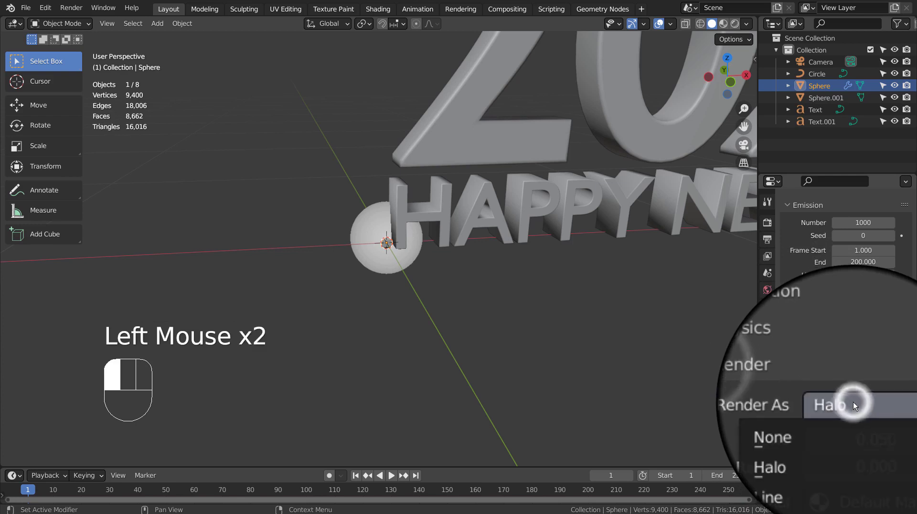
{"action": "left_click", "coordinate": [844, 471]}
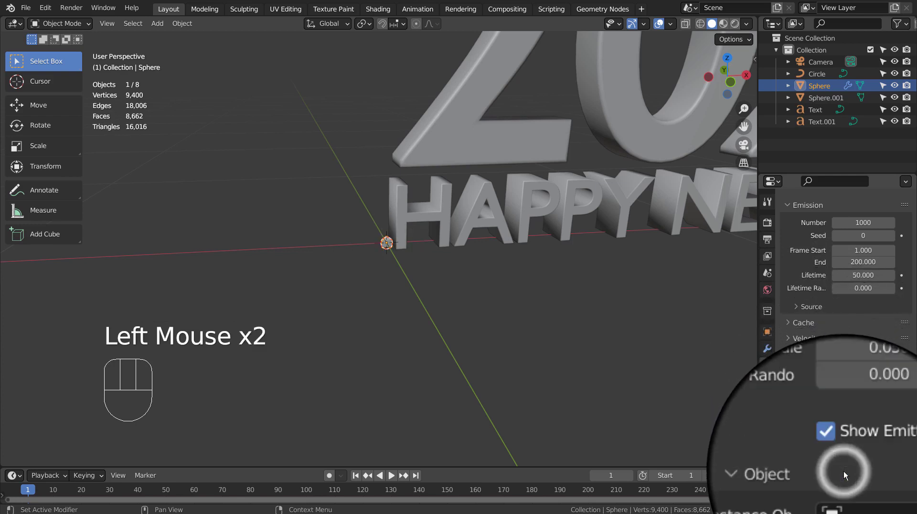
{"action": "left_click", "coordinate": [837, 354]}
{"action": "type", "text": "1"}
{"action": "key", "text": "Return"}
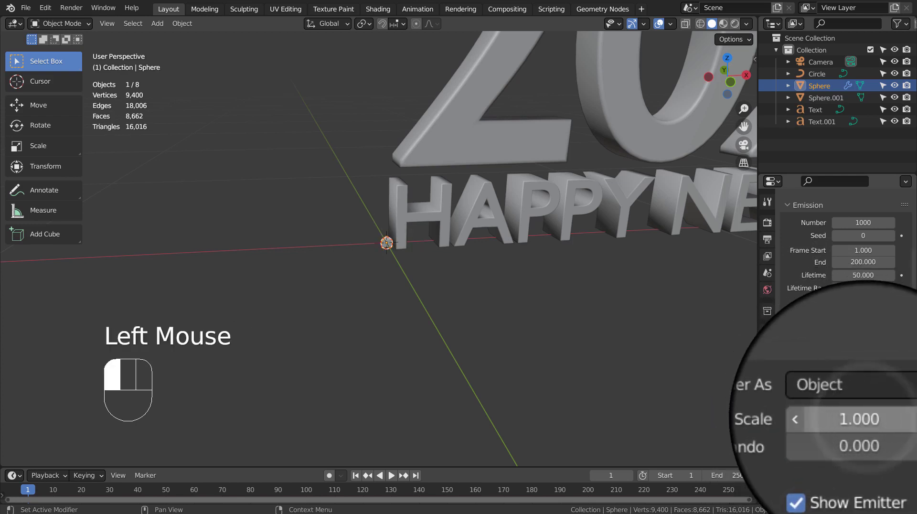
Use Sphere.001 as the instance object for the Sphere's particles.
{"action": "scroll", "coordinate": [865, 418], "scroll_direction": "down", "scroll_amount": 4}
{"action": "left_click", "coordinate": [838, 394]}
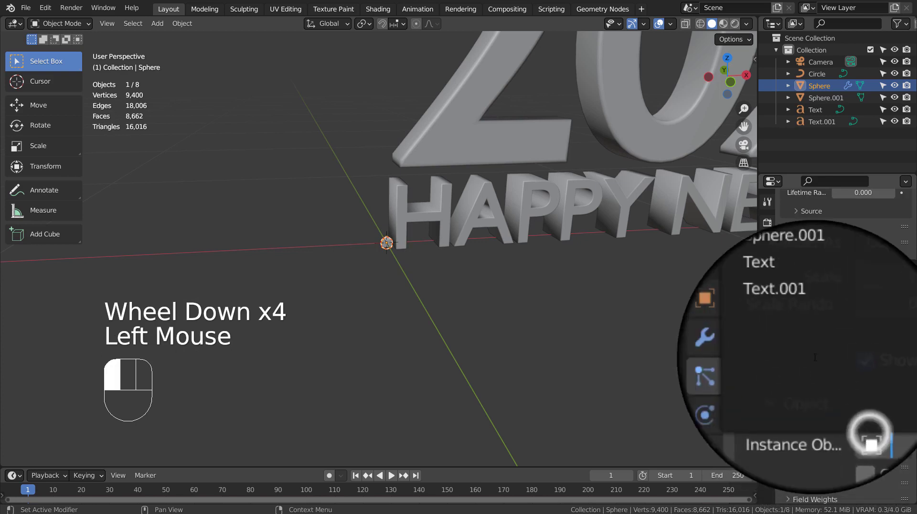
{"action": "left_click", "coordinate": [788, 307]}
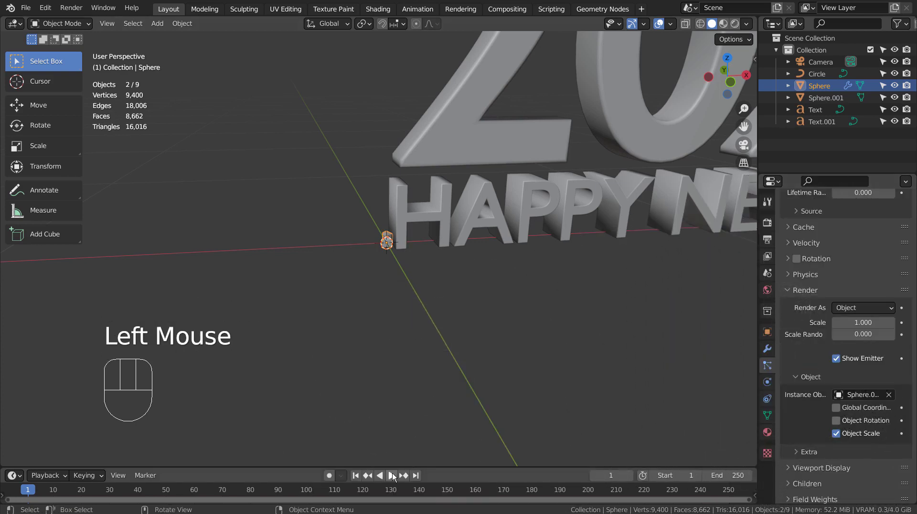
Preview the particle emission in playback and reduce the particles' render scale to about 0.505.
{"action": "left_click", "coordinate": [393, 476]}
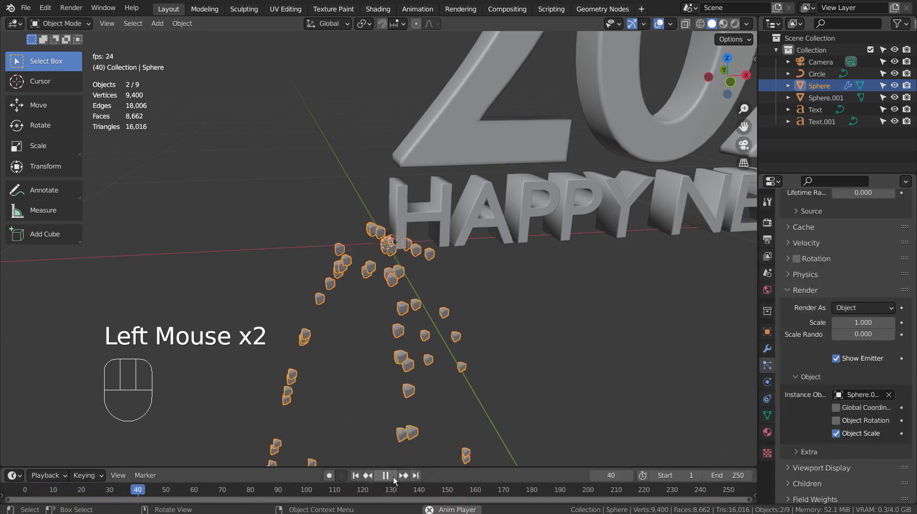
{"action": "left_click", "coordinate": [393, 476]}
{"action": "middle_click_drag", "start_coordinate": [546, 300], "coordinate": [835, 353]}
{"action": "left_click_drag", "start_coordinate": [865, 321], "coordinate": [840, 320], "text": "shift"}
Inspect the smaller particles falling from the emitter at the text's side and return the timeline to the first frame.
{"action": "left_click", "coordinate": [520, 263]}
{"action": "middle_click_drag", "start_coordinate": [520, 263], "coordinate": [496, 266]}
{"action": "left_click", "coordinate": [455, 233]}
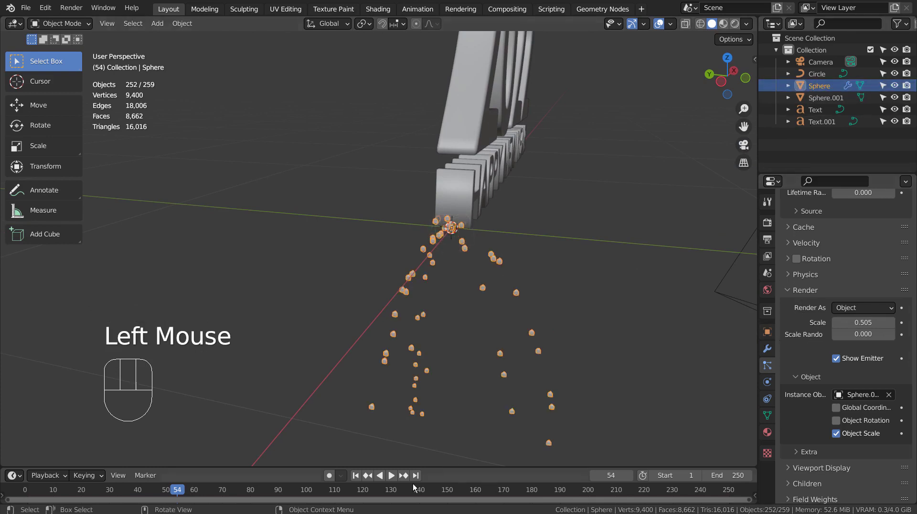
{"action": "left_click", "coordinate": [356, 476]}
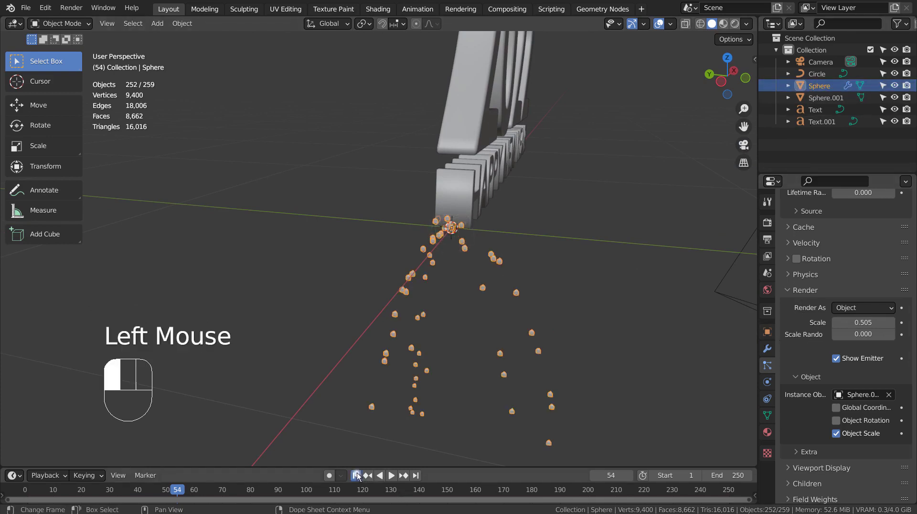
Give the Sphere its own new material with an Emission surface, a golden-yellow color and a strength of 15.
{"action": "left_click", "coordinate": [767, 431]}
{"action": "left_click", "coordinate": [869, 270]}
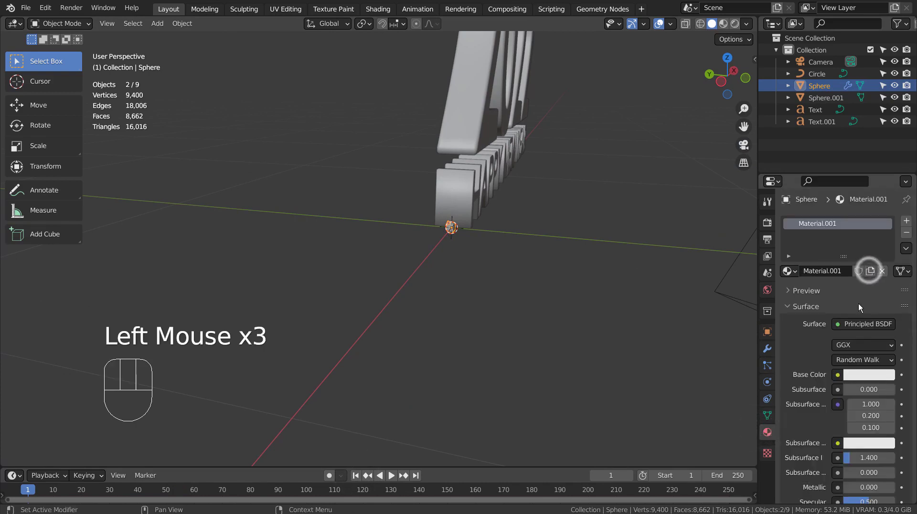
{"action": "left_click", "coordinate": [867, 323]}
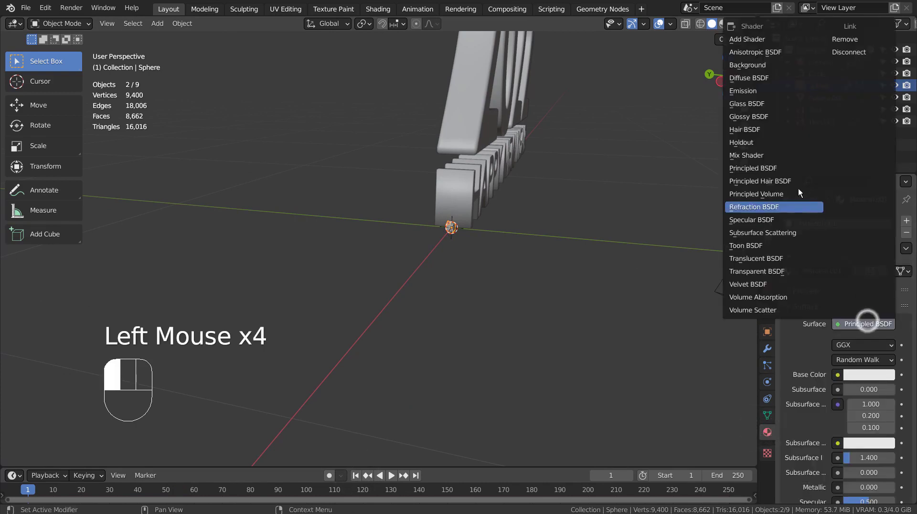
{"action": "left_click", "coordinate": [771, 92]}
{"action": "left_click", "coordinate": [869, 344]}
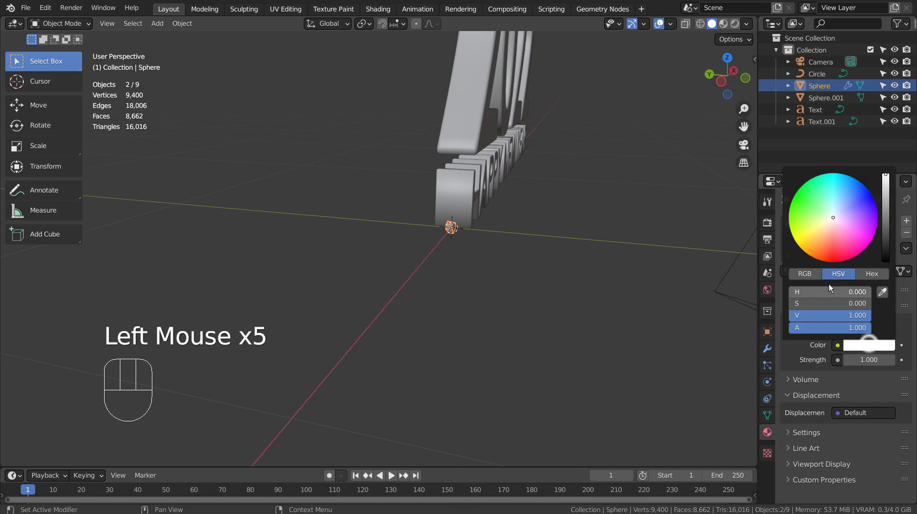
{"action": "left_click", "coordinate": [814, 244]}
{"action": "left_click_drag", "start_coordinate": [869, 359], "coordinate": [872, 360]}
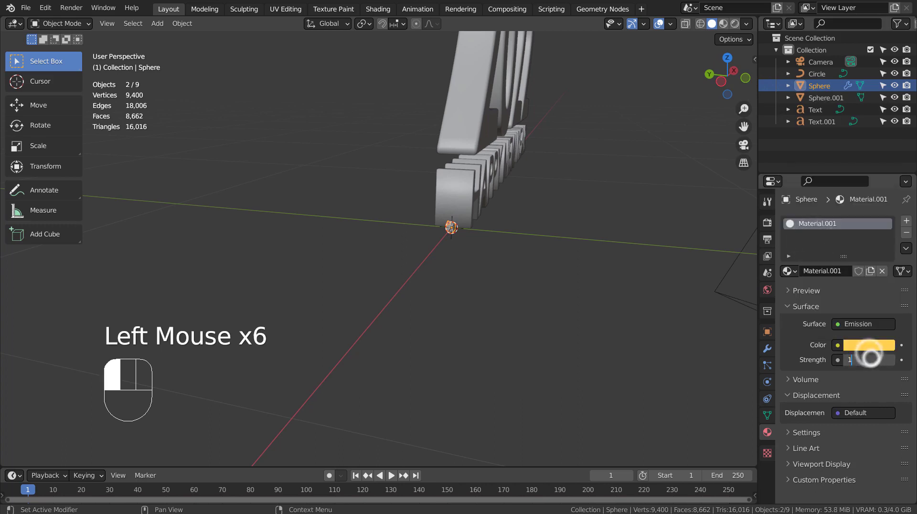
Switch the render engine to Eevee, enable Bloom and show the scene in Material Preview shading.
{"action": "left_click", "coordinate": [767, 223]}
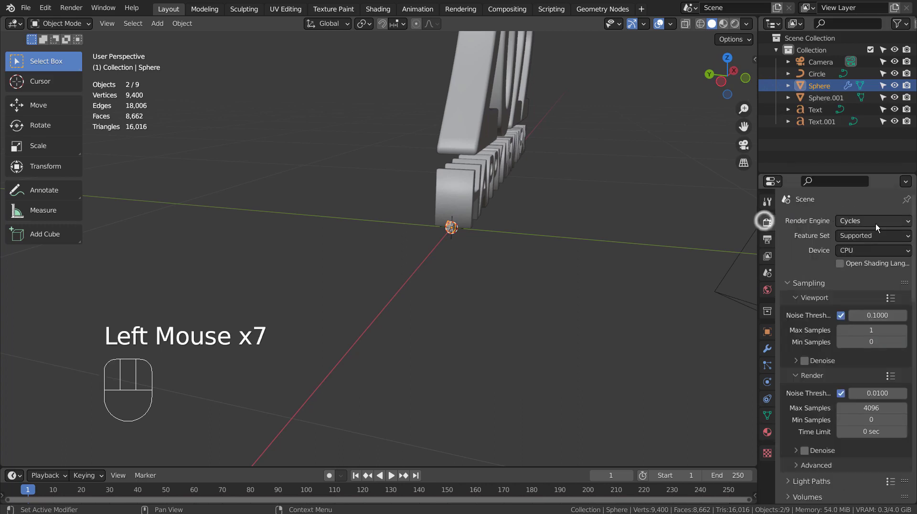
{"action": "left_click_drag", "start_coordinate": [875, 222], "coordinate": [867, 236]}
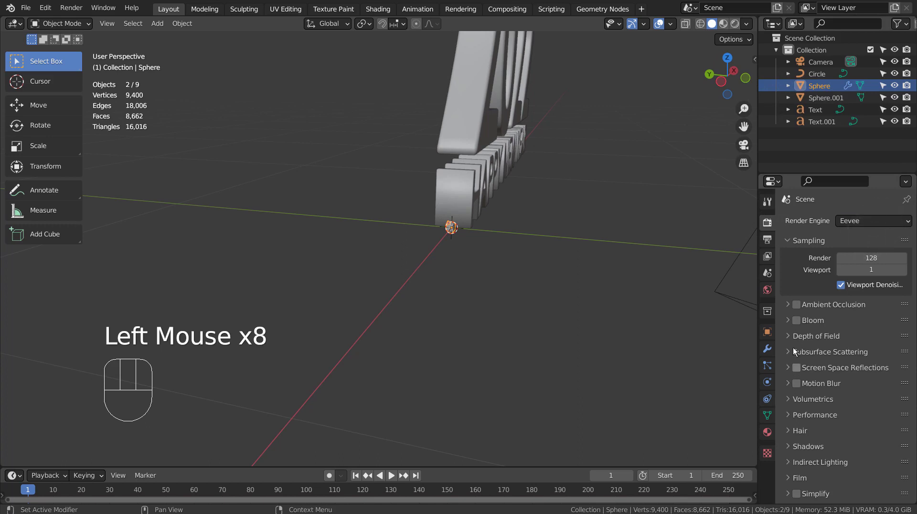
{"action": "left_click", "coordinate": [796, 320]}
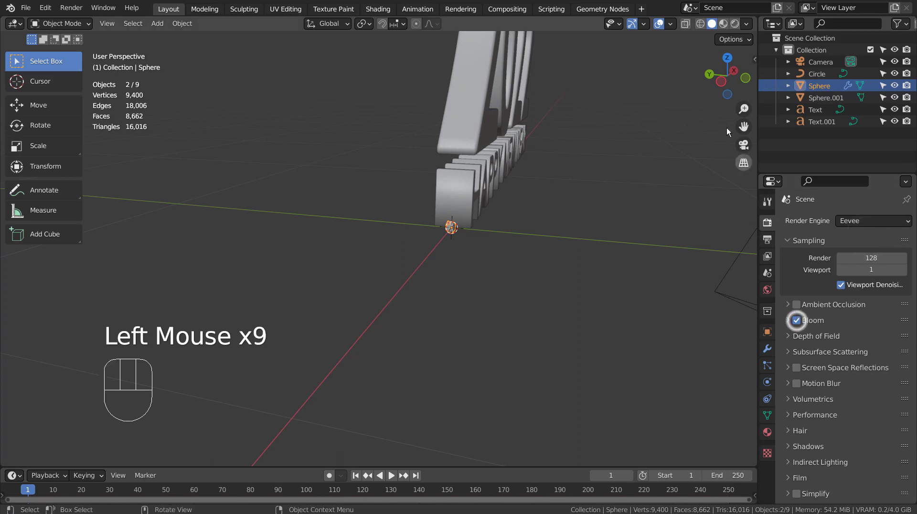
{"action": "left_click", "coordinate": [723, 24]}
{"action": "middle_click_drag", "start_coordinate": [680, 253], "coordinate": [635, 220]}
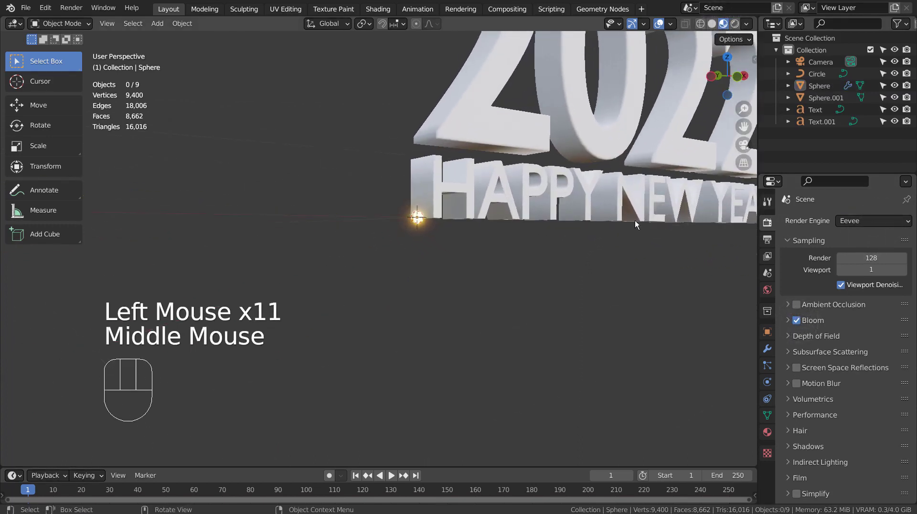
Assign the existing Material.001 to Sphere.001 and preview the glowing particles in playback.
{"action": "left_click", "coordinate": [820, 99]}
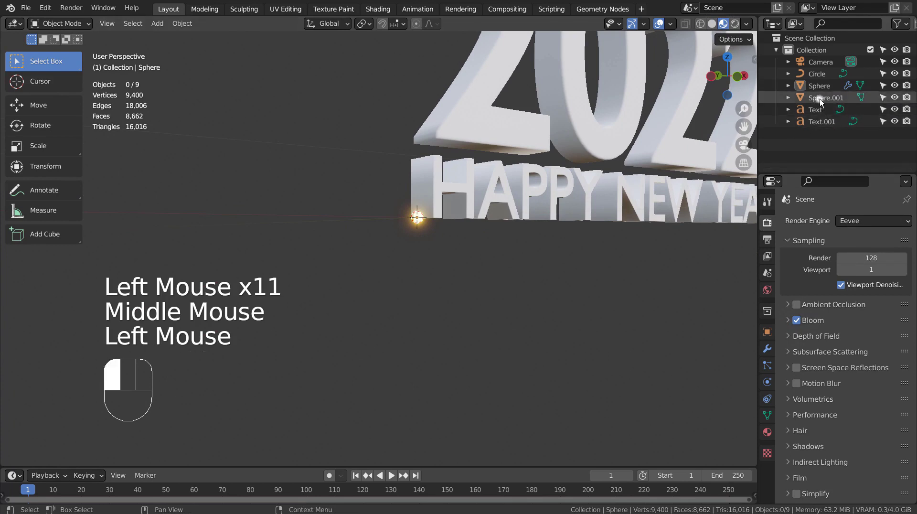
{"action": "left_click", "coordinate": [768, 432]}
{"action": "left_click", "coordinate": [789, 270]}
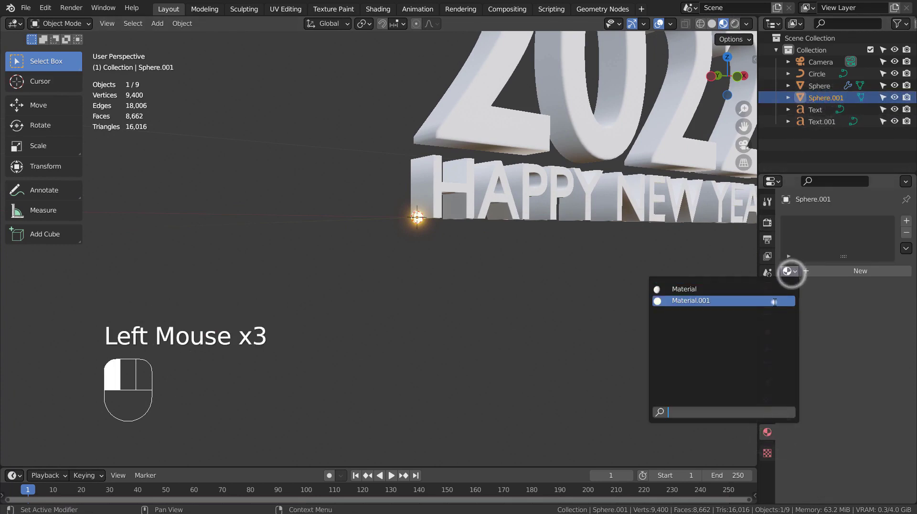
{"action": "left_click", "coordinate": [774, 300]}
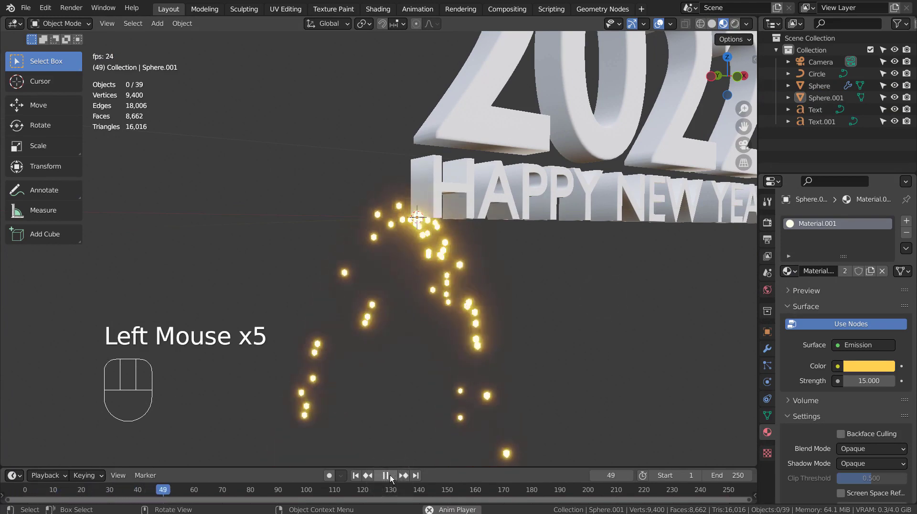
{"action": "left_click", "coordinate": [386, 476]}
{"action": "middle_click_drag", "start_coordinate": [467, 342], "coordinate": [568, 242]}
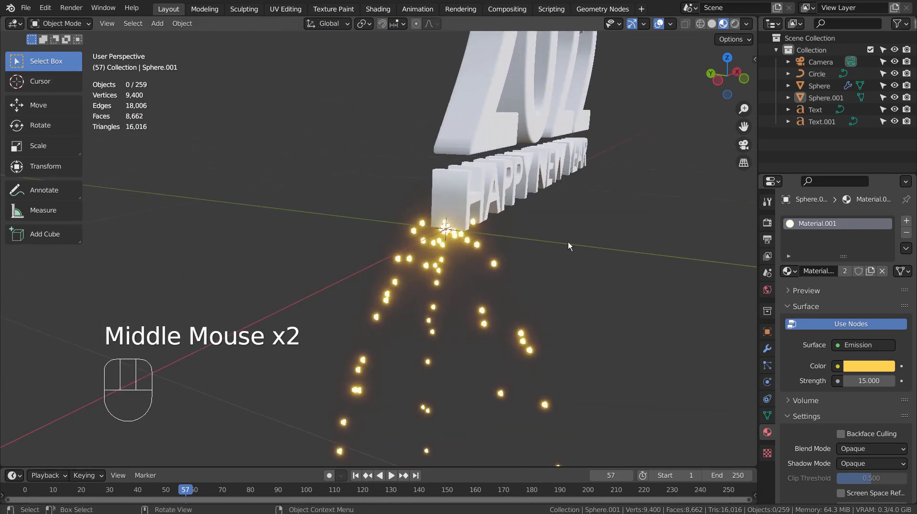
Set the number of particles emitted by the Sphere to 3333.
{"action": "left_click", "coordinate": [440, 245]}
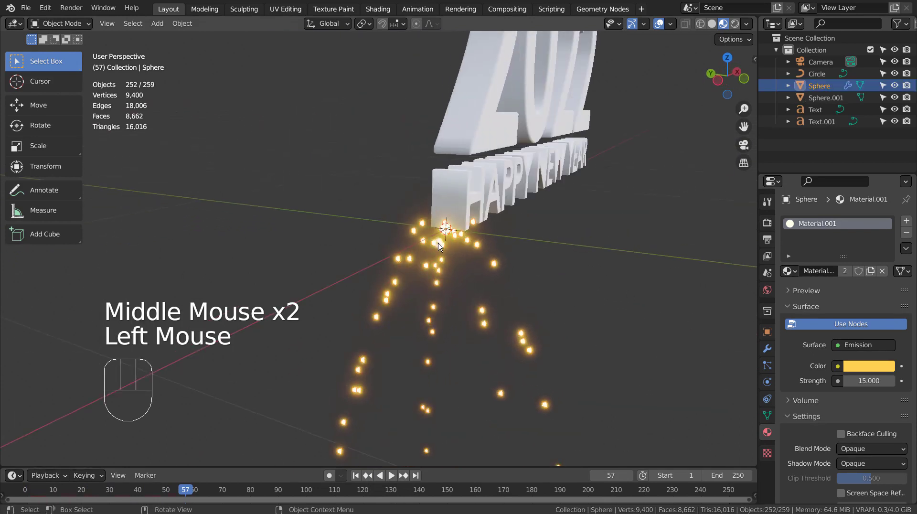
{"action": "left_click", "coordinate": [768, 364]}
{"action": "type", "text": "3333"}
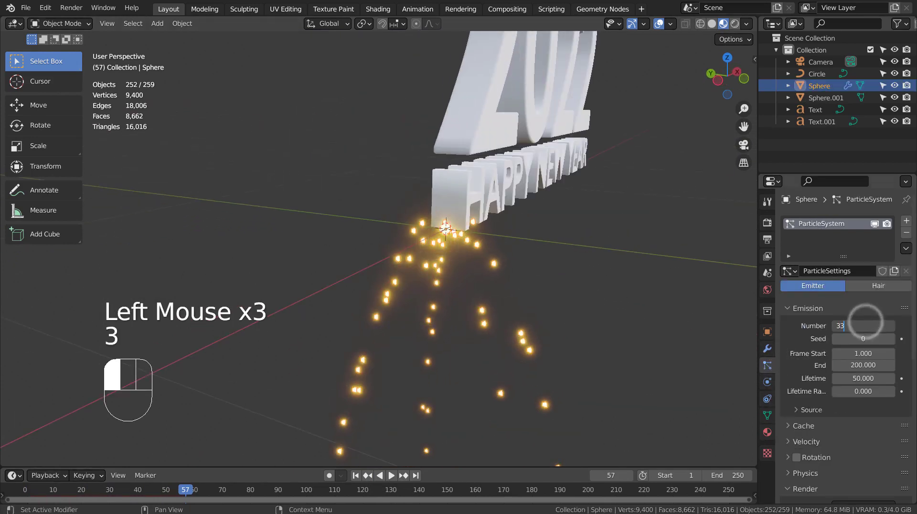
{"action": "key", "text": "Return"}
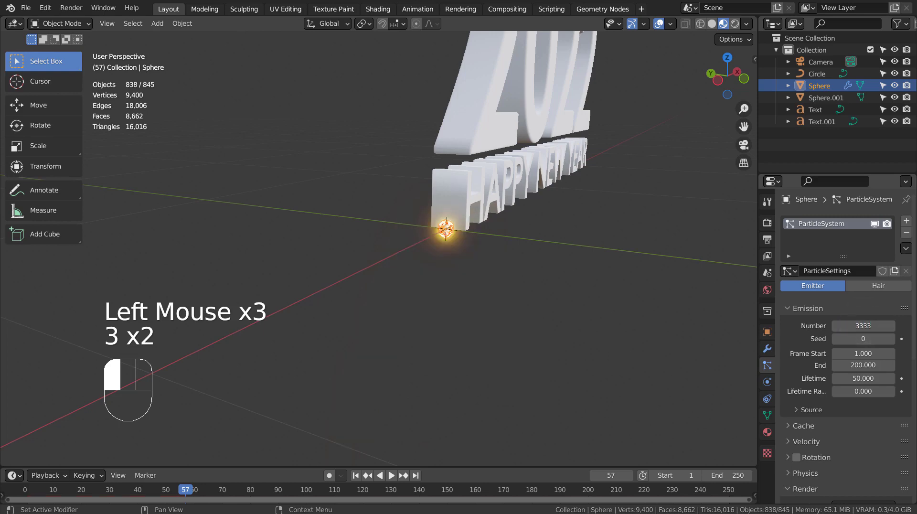
Play part of the animation and examine the denser particle stream from the front and at an angle.
{"action": "left_click", "coordinate": [392, 475]}
{"action": "left_click", "coordinate": [391, 475]}
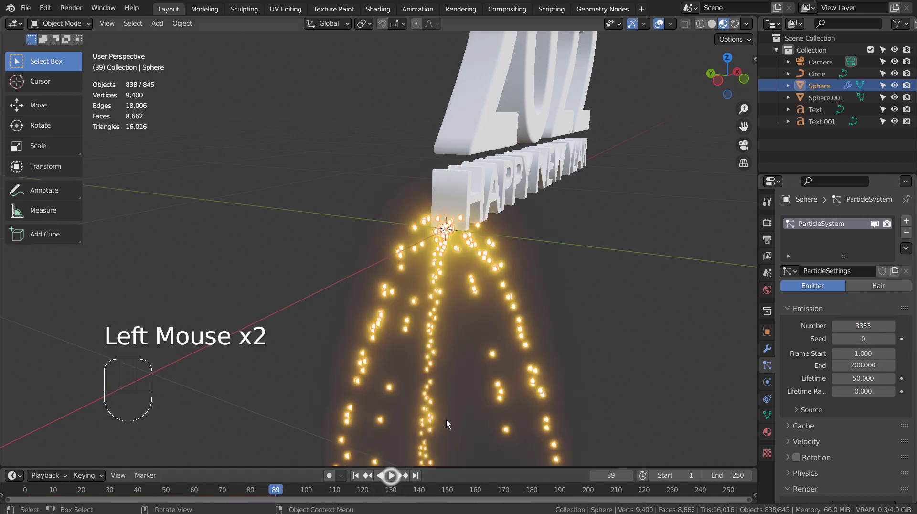
{"action": "key", "text": "KP_1"}
{"action": "key", "text": "KP_2"}
{"action": "key", "text": "KP_1"}
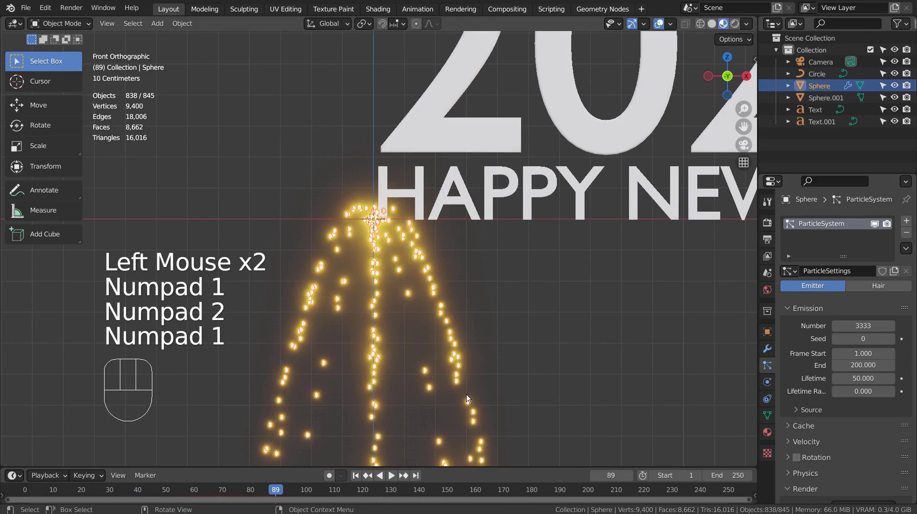
{"action": "scroll", "coordinate": [466, 395], "scroll_direction": "down", "scroll_amount": 2}
{"action": "middle_click_drag", "start_coordinate": [586, 299], "coordinate": [581, 322]}
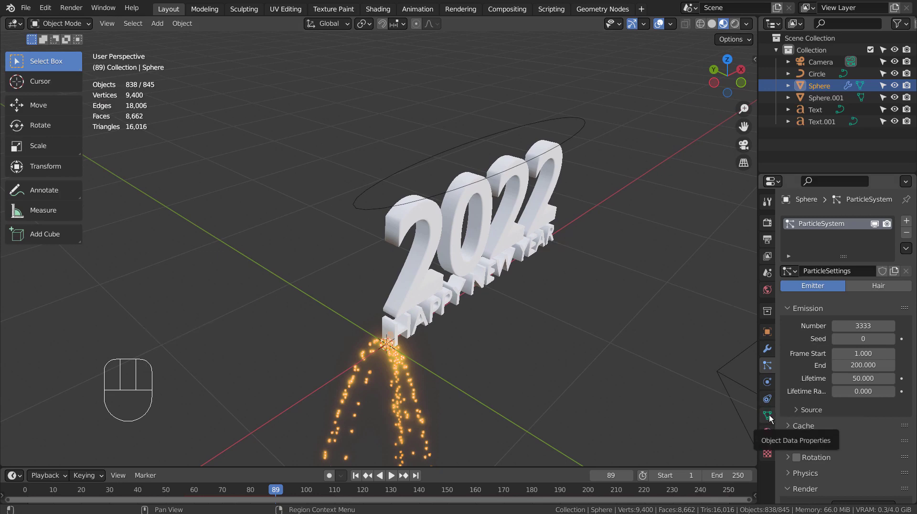
Add a Follow Path constraint to the Sphere targeting Circle, with Follow Curve enabled, and animate the path.
{"action": "left_click", "coordinate": [767, 398]}
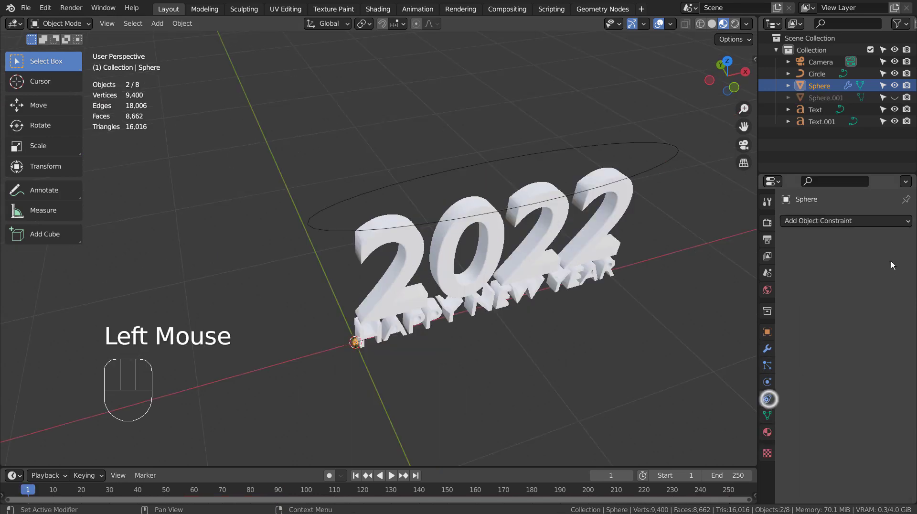
{"action": "left_click", "coordinate": [894, 222]}
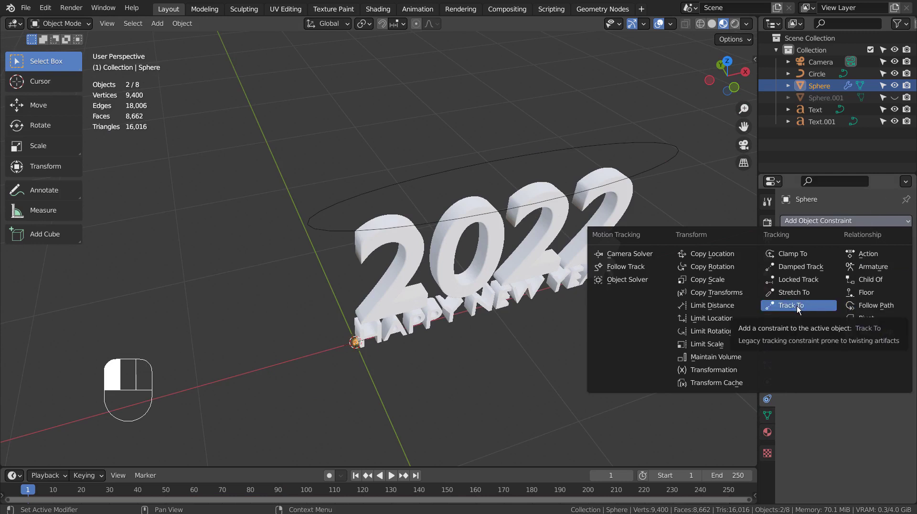
{"action": "left_click", "coordinate": [883, 305]}
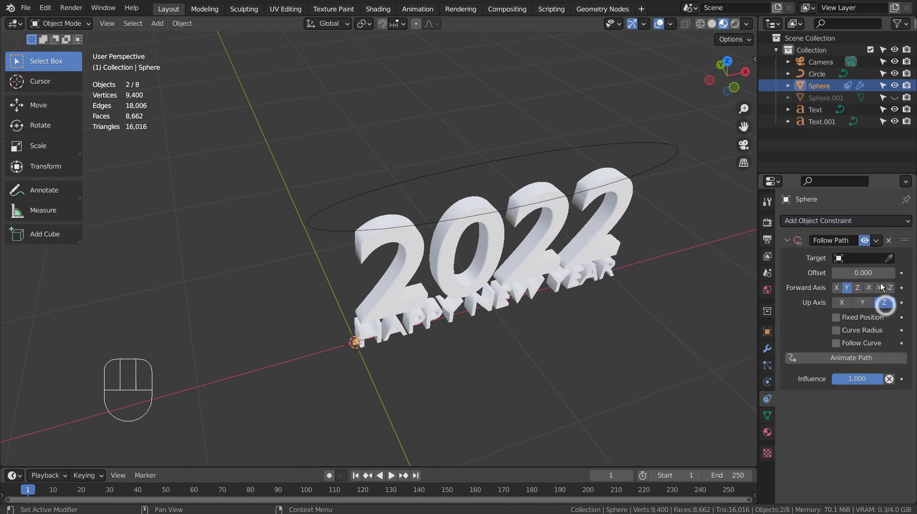
{"action": "left_click", "coordinate": [843, 262]}
{"action": "left_click", "coordinate": [835, 275]}
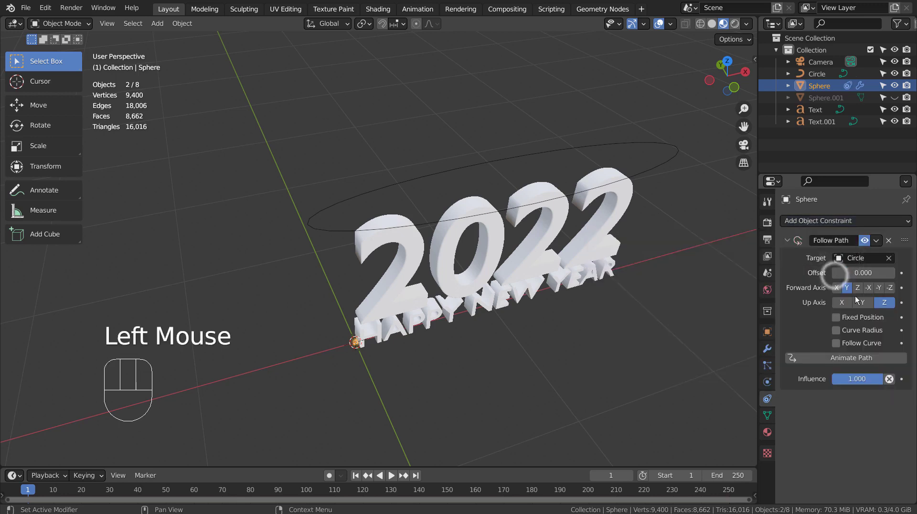
{"action": "left_click", "coordinate": [836, 343]}
{"action": "left_click", "coordinate": [837, 357]}
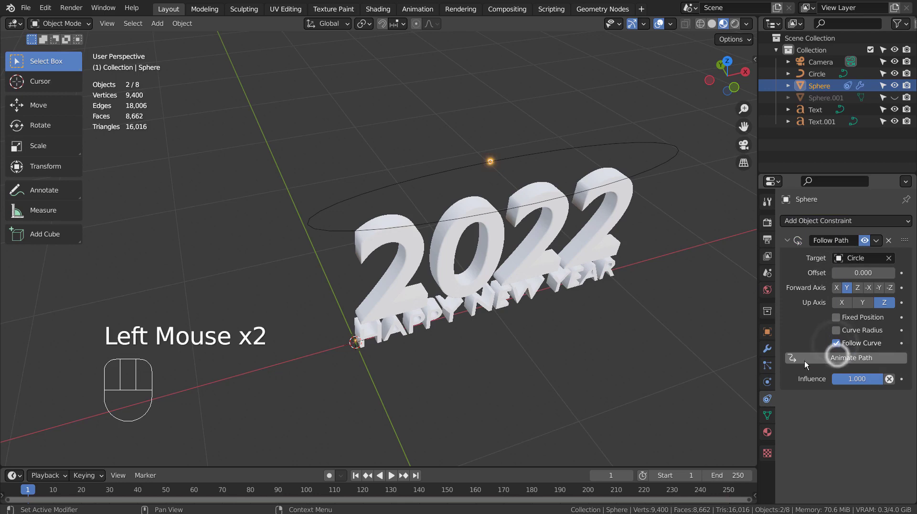
Preview the emitter travelling along the ellipse through the camera and return the timeline to the first frame.
{"action": "left_click", "coordinate": [390, 475]}
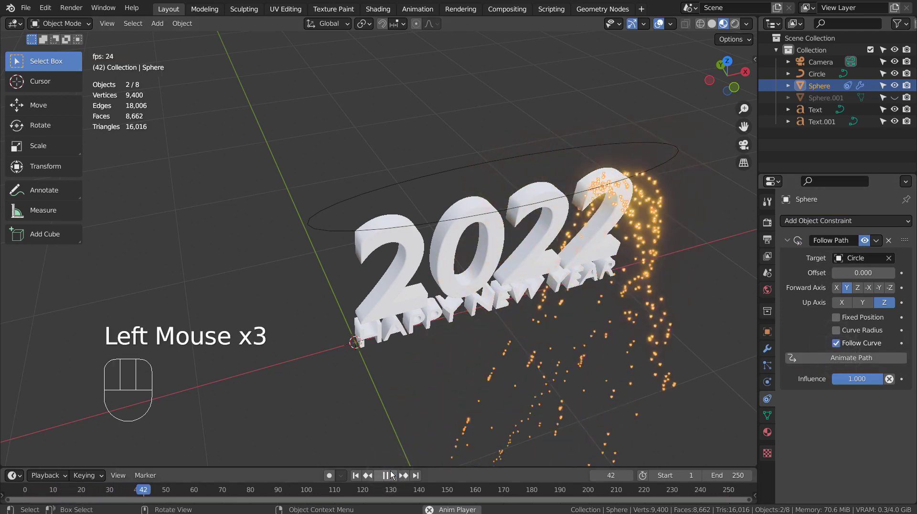
{"action": "key", "text": "KP_0"}
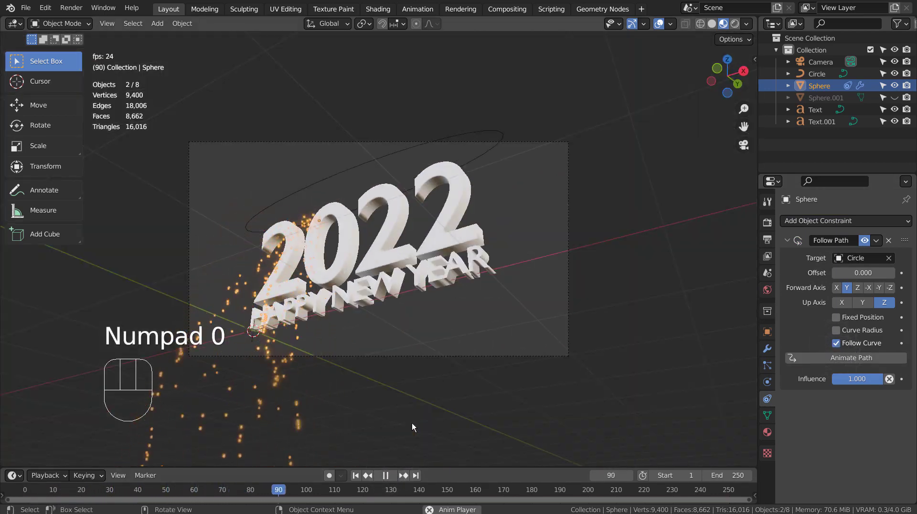
{"action": "left_click", "coordinate": [457, 359]}
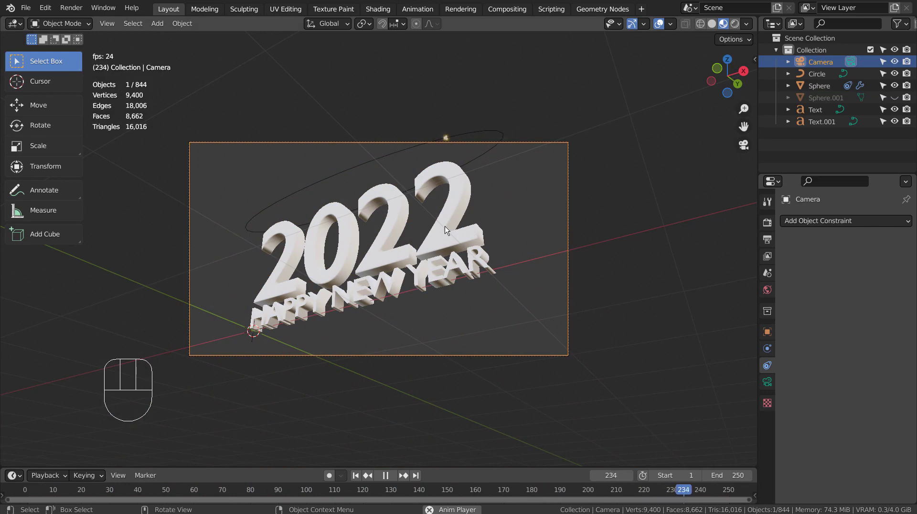
{"action": "left_click", "coordinate": [382, 475]}
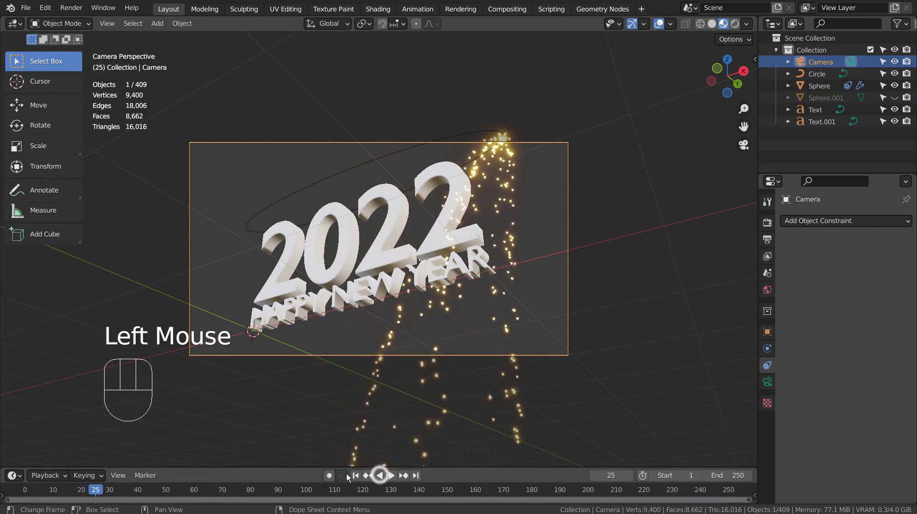
{"action": "left_click", "coordinate": [355, 475]}
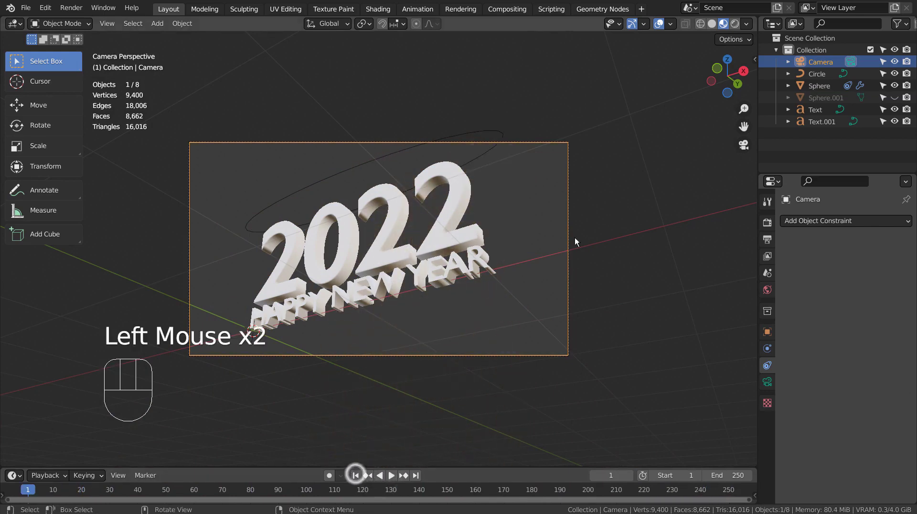
Set the Sphere's particle emission End and Lifetime to 250 and play the animation through the camera.
{"action": "left_click", "coordinate": [809, 85]}
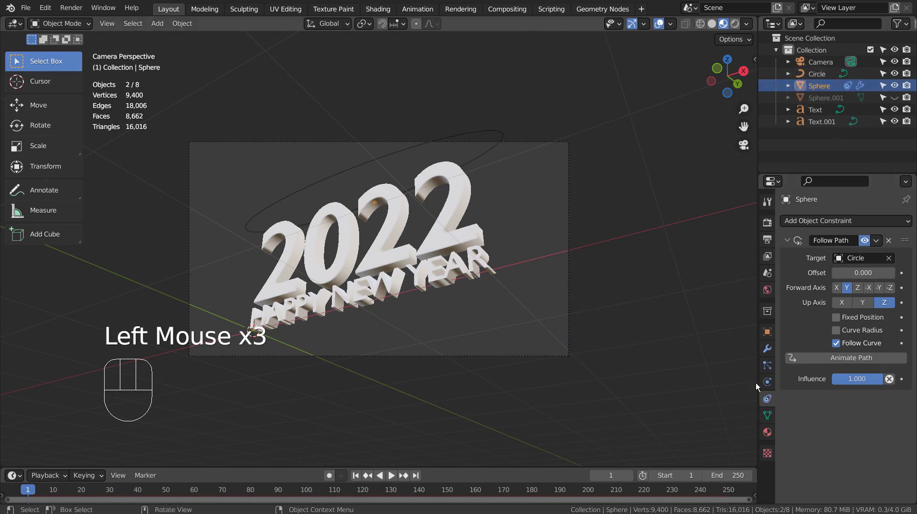
{"action": "left_click", "coordinate": [767, 366]}
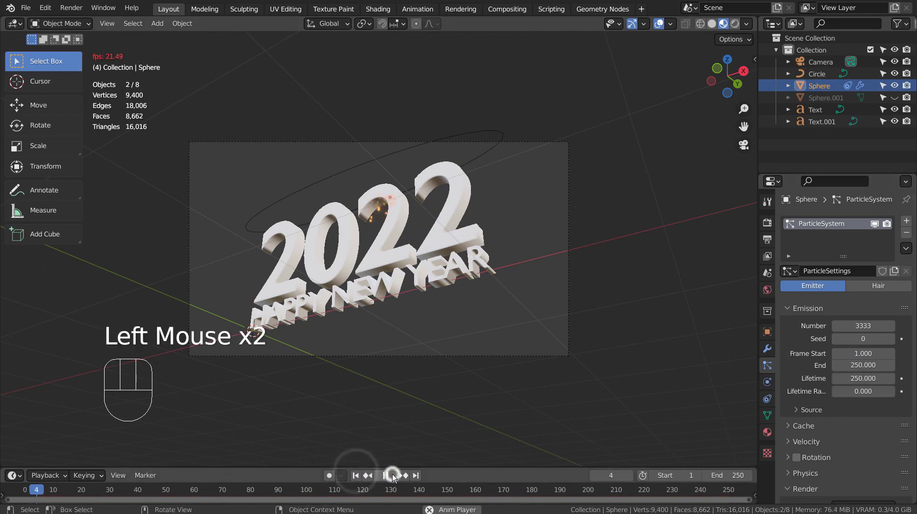
{"action": "left_click", "coordinate": [577, 377]}
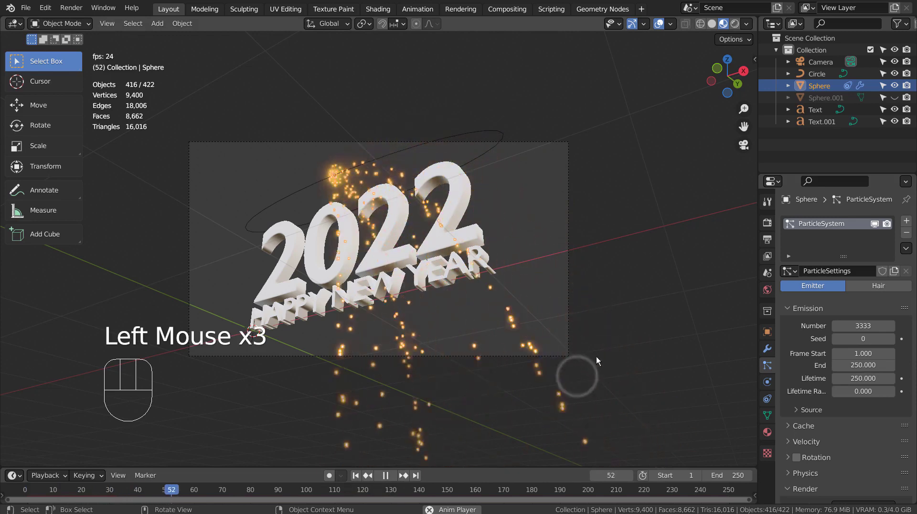
{"action": "left_click", "coordinate": [549, 279]}
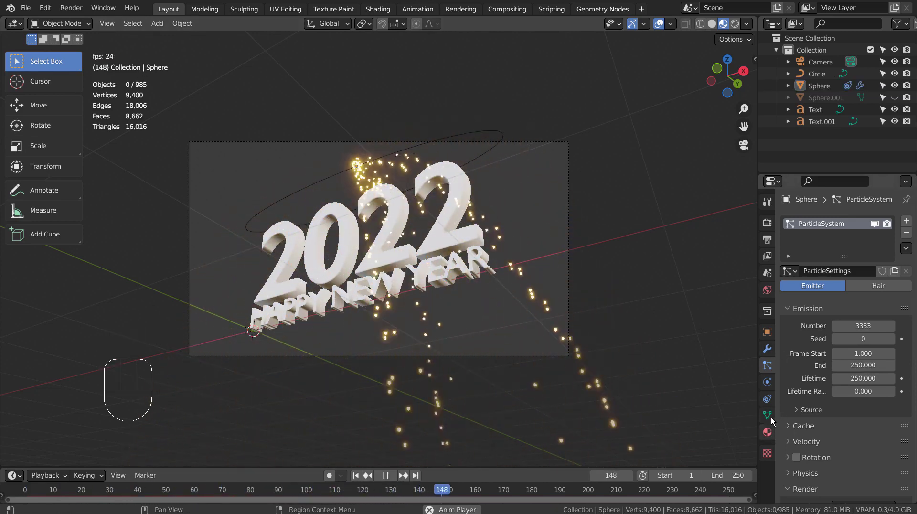
Set the emission strength of the Sphere's golden material to 155.
{"action": "left_click", "coordinate": [767, 432]}
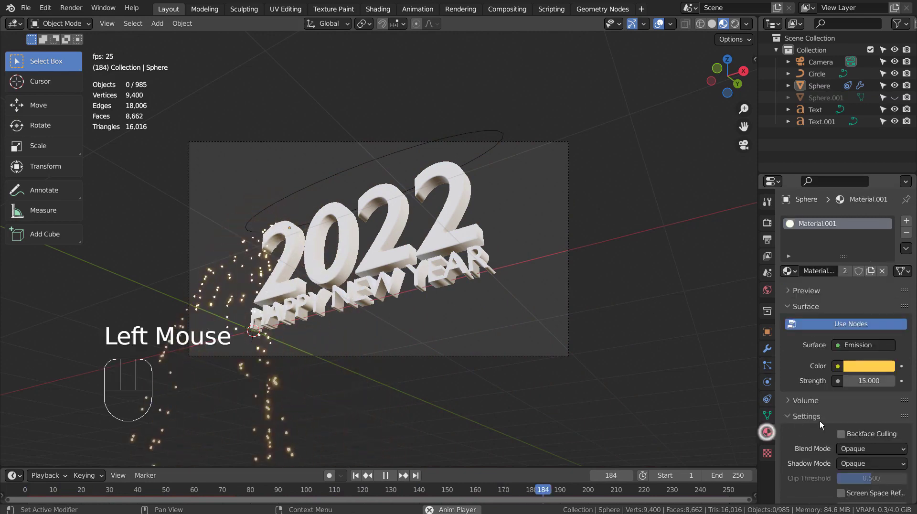
{"action": "left_click", "coordinate": [862, 381]}
{"action": "left_click", "coordinate": [863, 381]}
{"action": "type", "text": "5"}
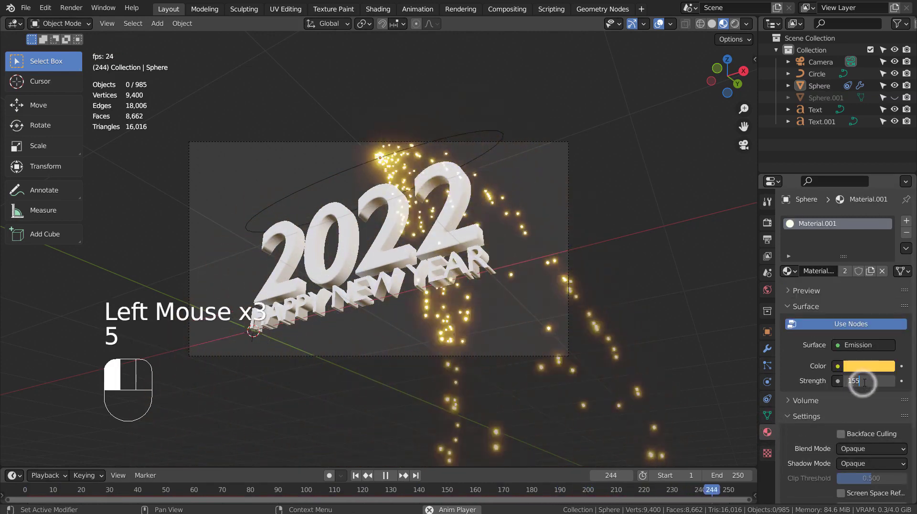
{"action": "key", "text": "Return"}
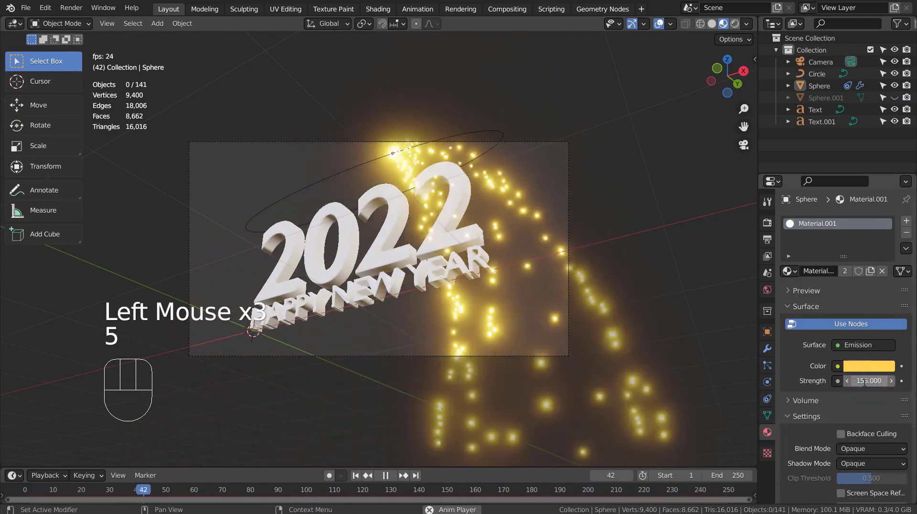
Raise the emission strength of the Sphere's golden material, trying 333 and settling on 555.
{"action": "left_click", "coordinate": [865, 381]}
{"action": "type", "text": "333"}
{"action": "key", "text": "Return"}
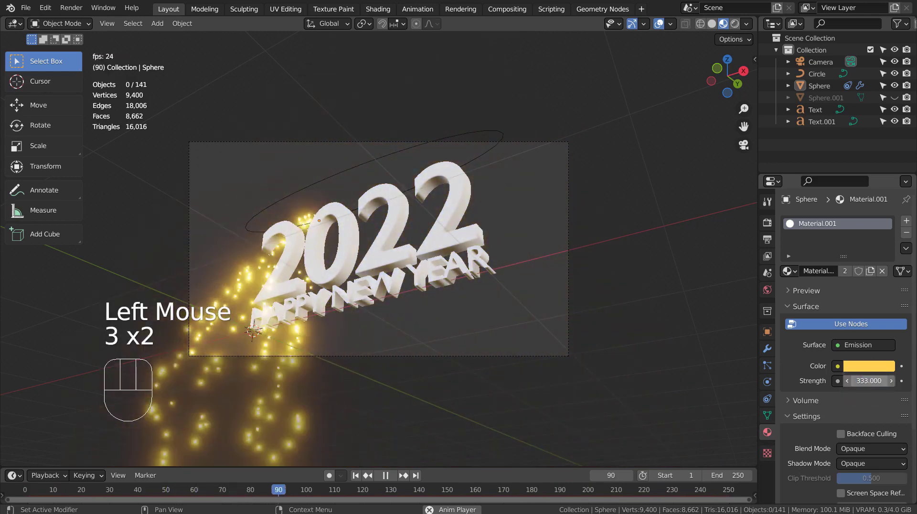
{"action": "left_click", "coordinate": [864, 381]}
{"action": "type", "text": "555"}
{"action": "key", "text": "Return"}
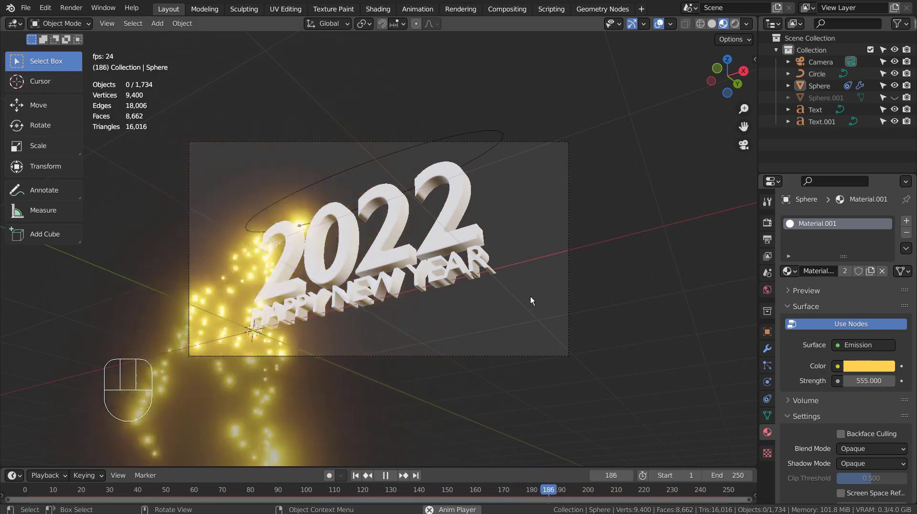
{"action": "left_click", "coordinate": [531, 297]}
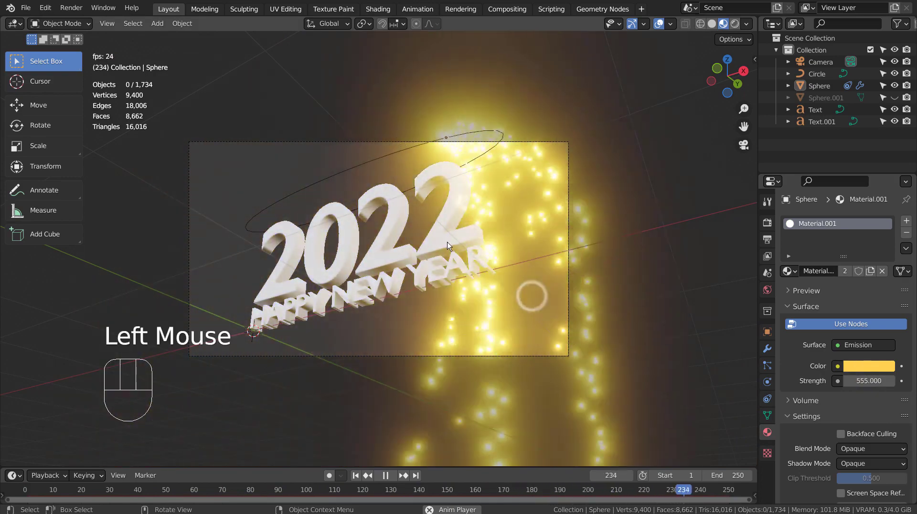
Give the 2022 text a new material with a golden-orange base color, Metallic 0.954 and Roughness 0.115.
{"action": "left_click", "coordinate": [448, 245]}
{"action": "left_click", "coordinate": [837, 266]}
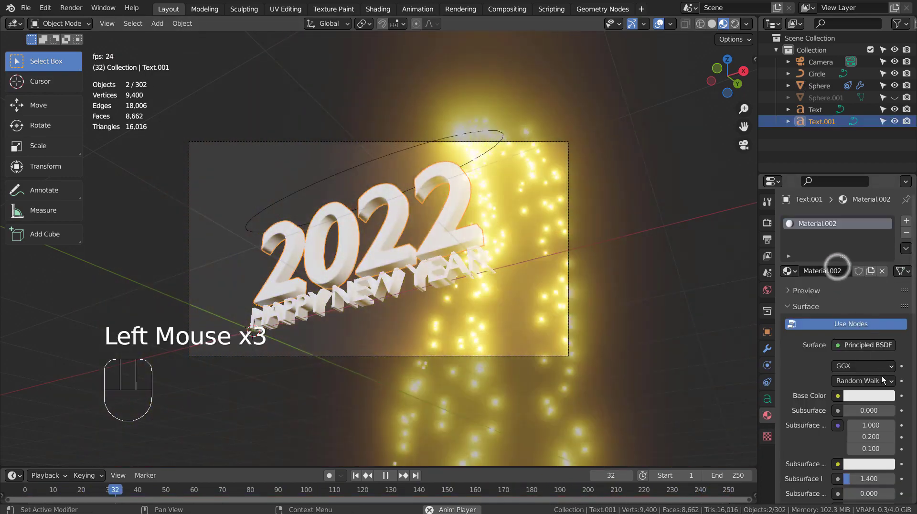
{"action": "left_click", "coordinate": [869, 396]}
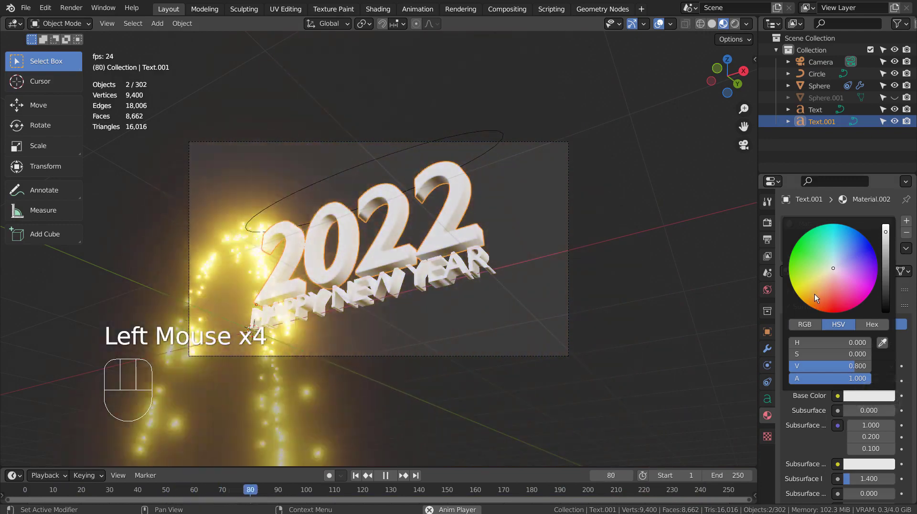
{"action": "left_click", "coordinate": [815, 293]}
{"action": "scroll", "coordinate": [860, 483], "scroll_direction": "down", "scroll_amount": 3}
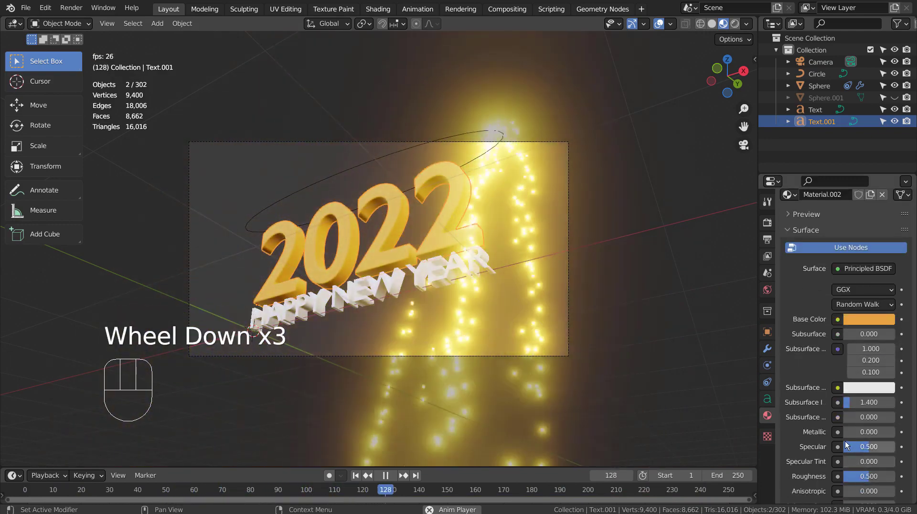
{"action": "left_click_drag", "start_coordinate": [856, 432], "coordinate": [850, 477]}
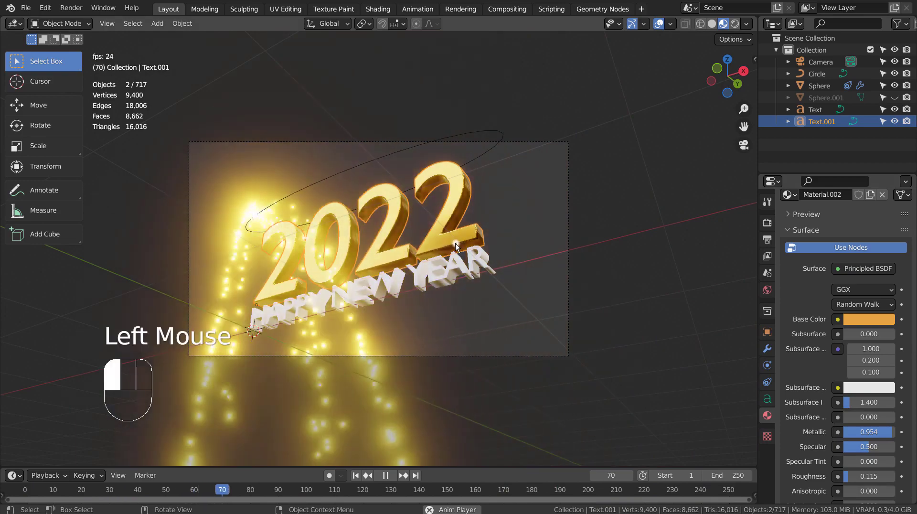
{"action": "right_click", "coordinate": [455, 245]}
{"action": "mouse_move", "coordinate": [450, 244]}
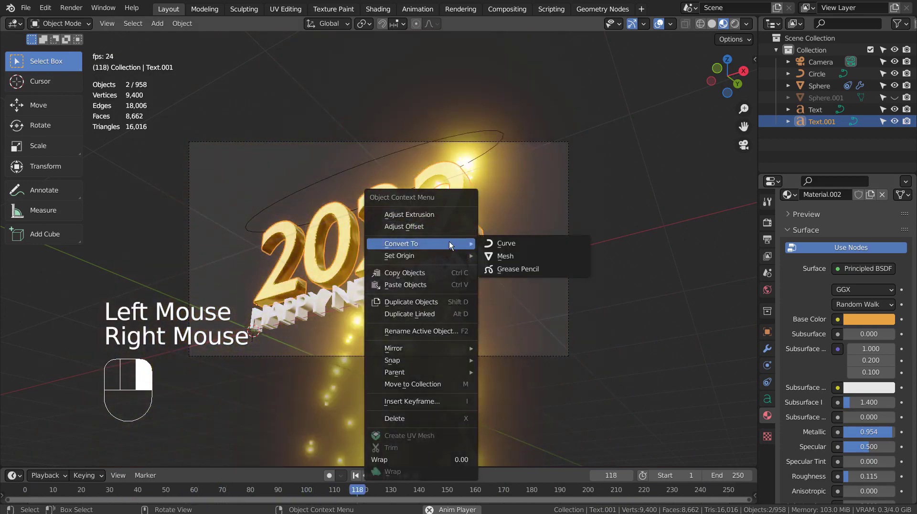
{"action": "left_click", "coordinate": [623, 191]}
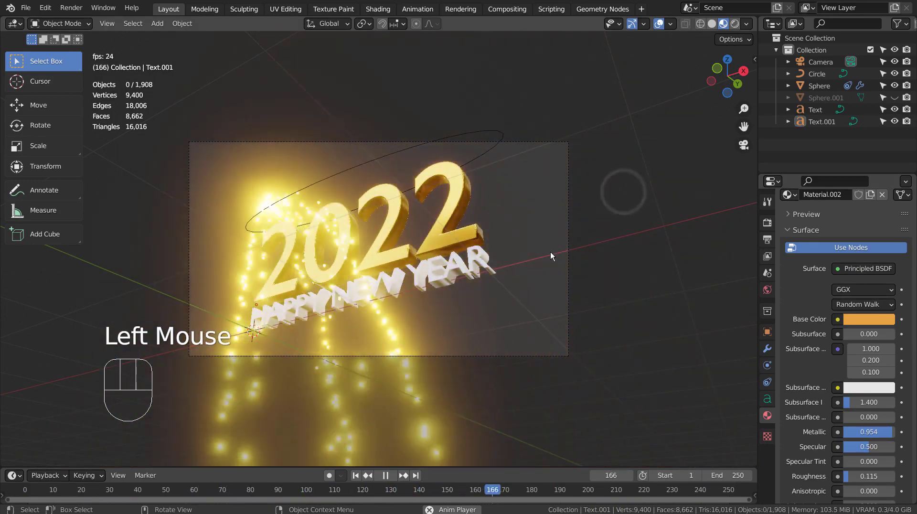
Assign the existing gold Material.002 to the HAPPY NEW YEAR text and deselect it.
{"action": "left_click", "coordinate": [557, 264]}
{"action": "left_click", "coordinate": [789, 270]}
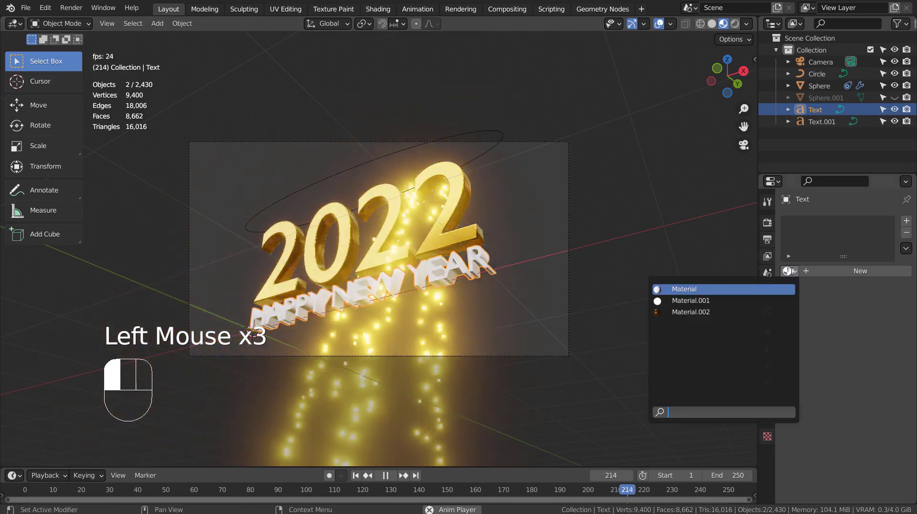
{"action": "left_click", "coordinate": [691, 312]}
{"action": "left_click", "coordinate": [640, 287]}
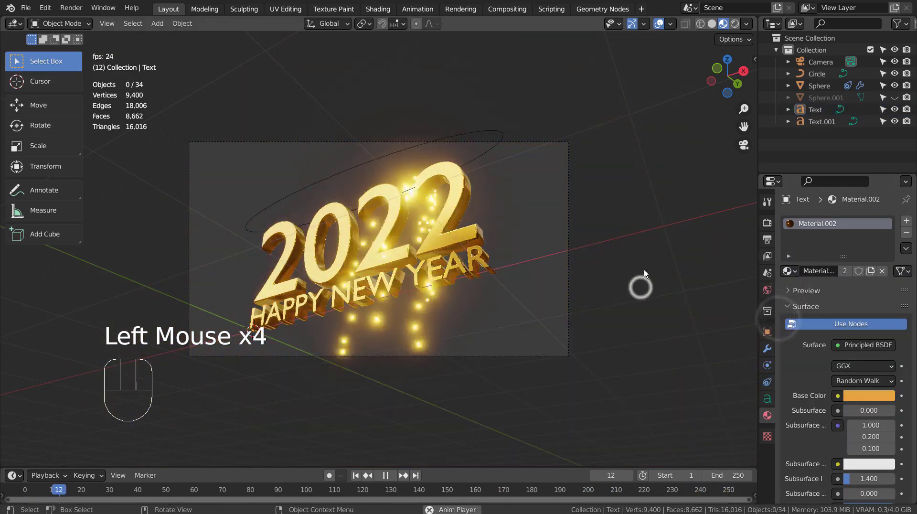
{"action": "left_click", "coordinate": [652, 172]}
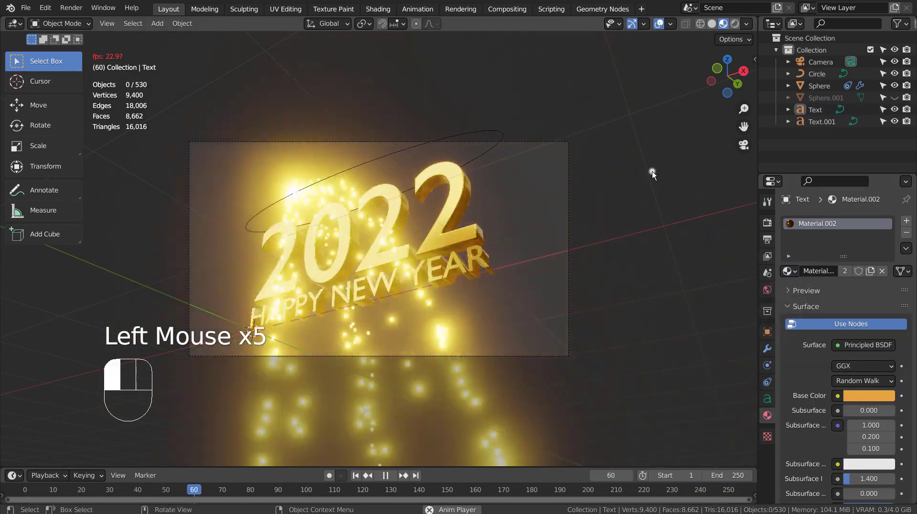
Add a plane, scale it by about 1.37 in top view and move it about 1.02 m along X under the text.
{"action": "key", "text": "shift+a"}
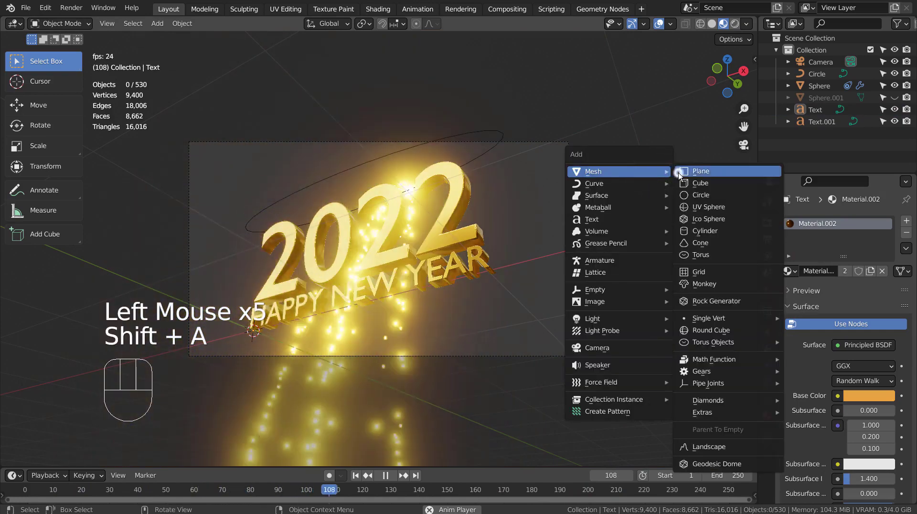
{"action": "left_click", "coordinate": [679, 172]}
{"action": "key", "text": "KP_7"}
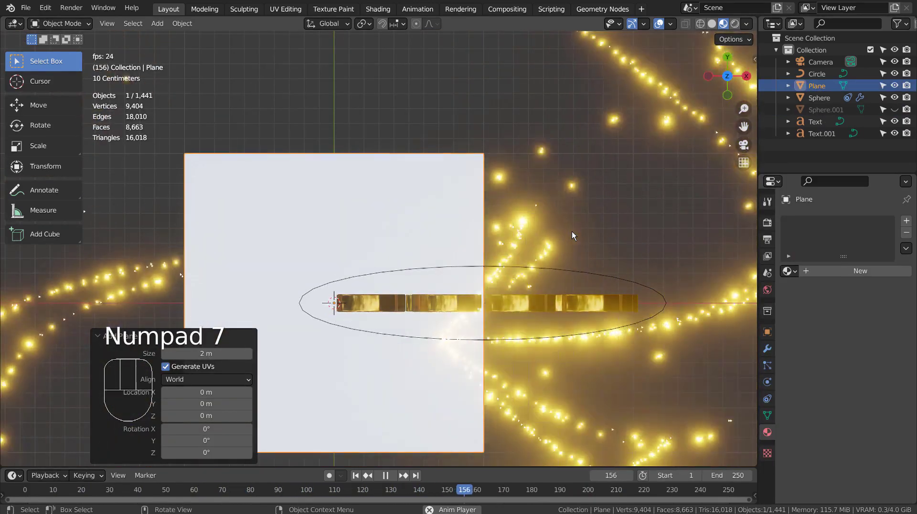
{"action": "key", "text": "s"}
{"action": "left_click", "coordinate": [695, 251]}
{"action": "key", "text": "g"}
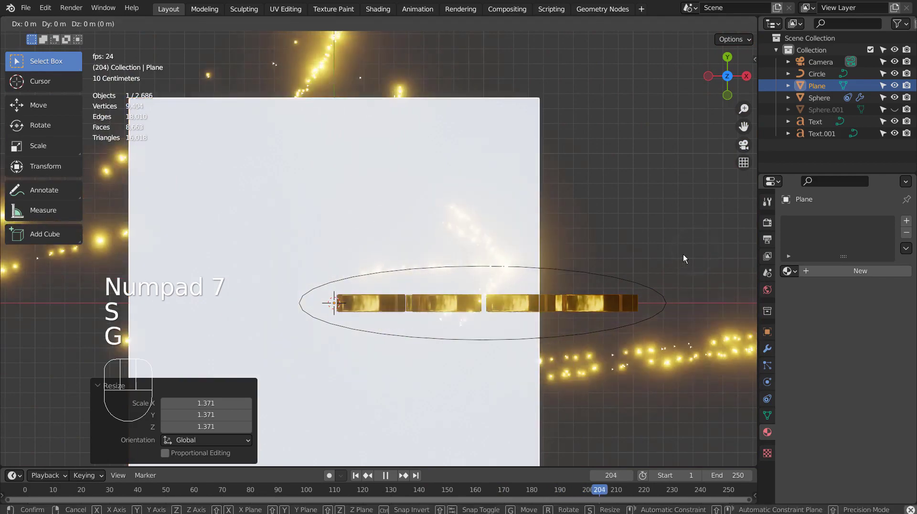
{"action": "key", "text": "x"}
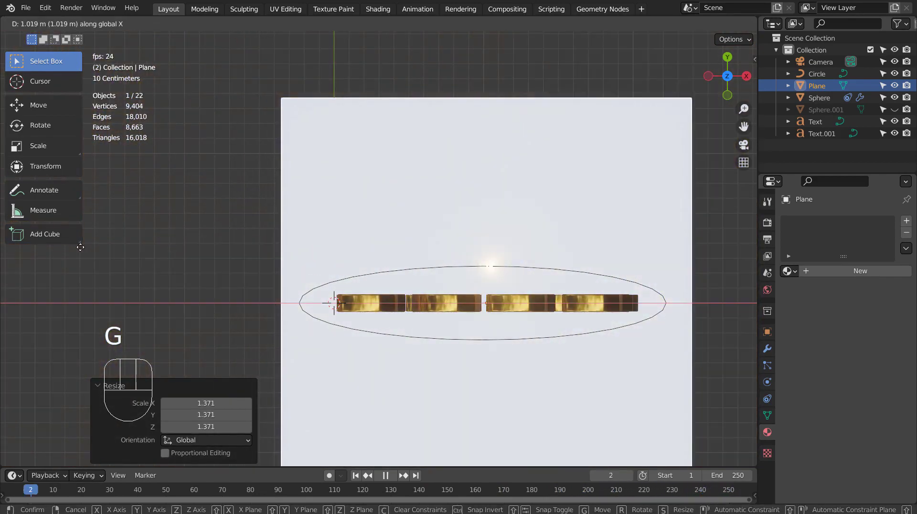
{"action": "left_click", "coordinate": [80, 246]}
Raise the plane about 3.25 m along Z above the text, and stop playback at the first frame.
{"action": "key", "text": "KP_0"}
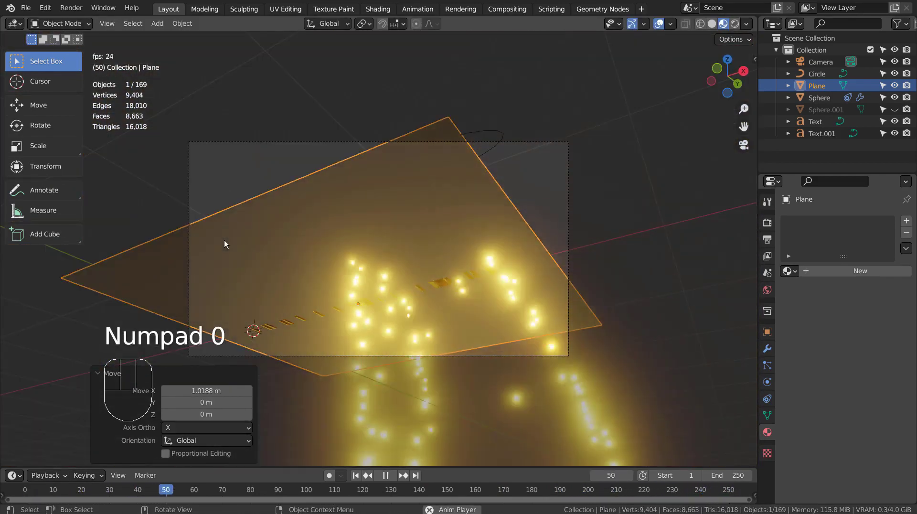
{"action": "key", "text": "g"}
{"action": "key", "text": "z"}
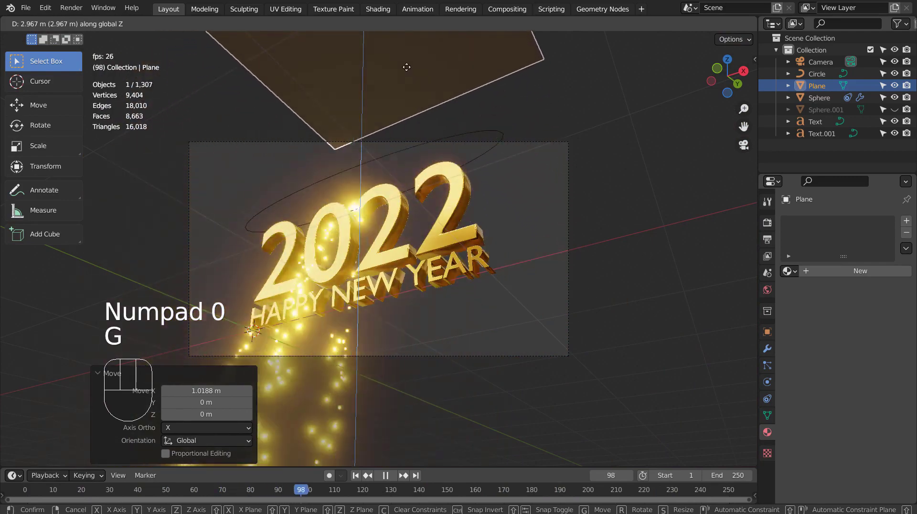
{"action": "left_click", "coordinate": [407, 53]}
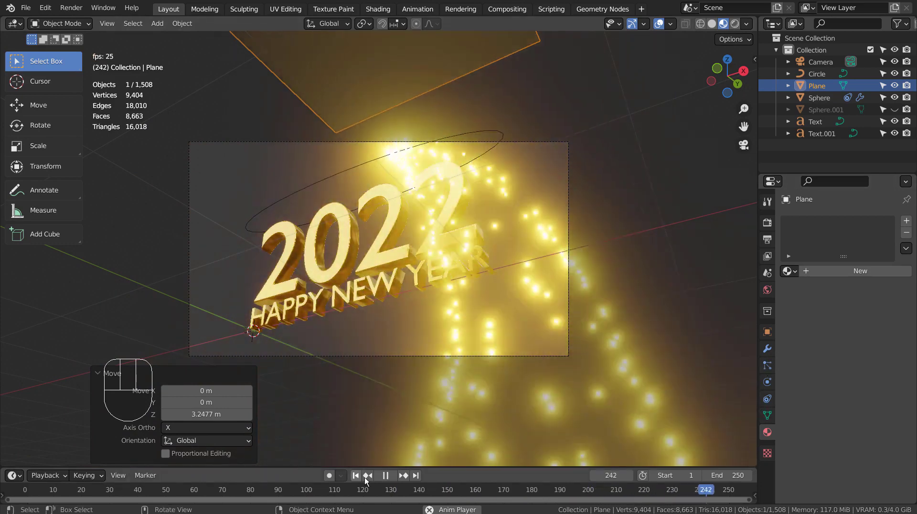
{"action": "left_click", "coordinate": [382, 475]}
{"action": "left_click", "coordinate": [354, 476]}
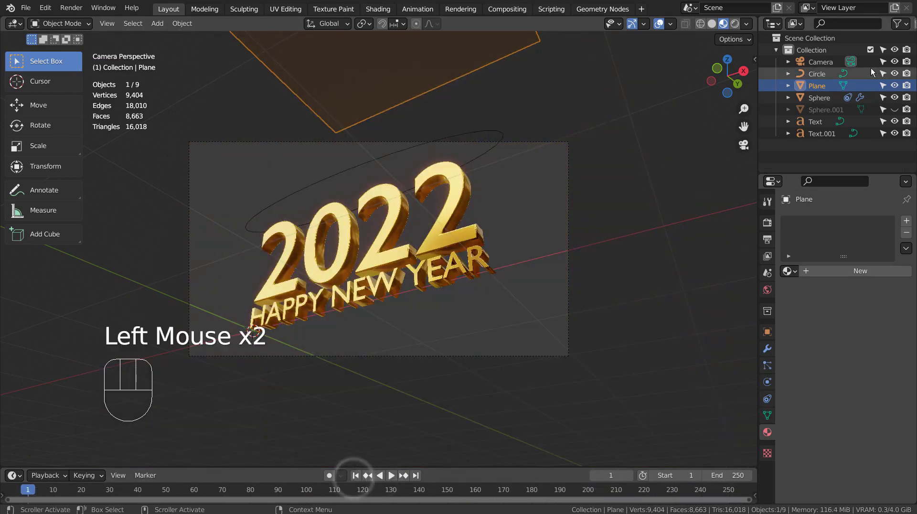
Unhide Sphere.001 in the viewport and try to duplicate it.
{"action": "left_click", "coordinate": [808, 109]}
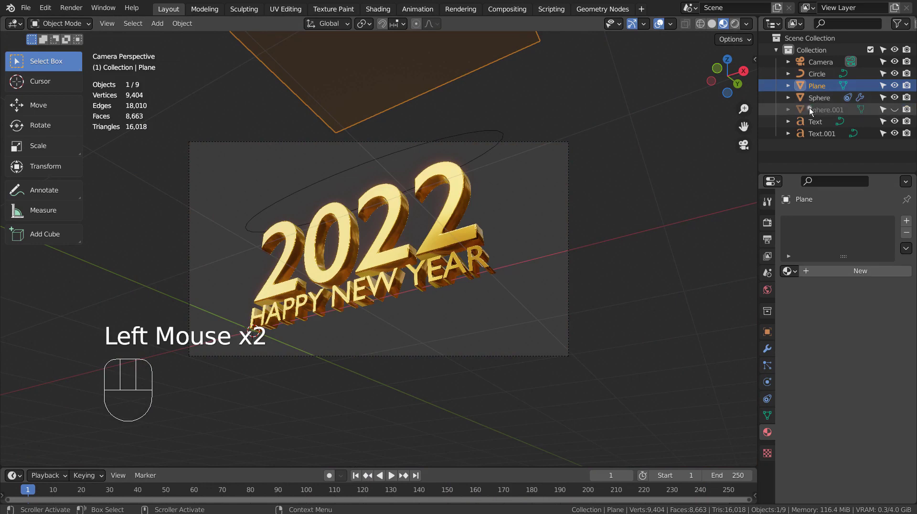
{"action": "left_click", "coordinate": [895, 109]}
{"action": "key", "text": "shift+d"}
{"action": "key", "text": "KP_Enter"}
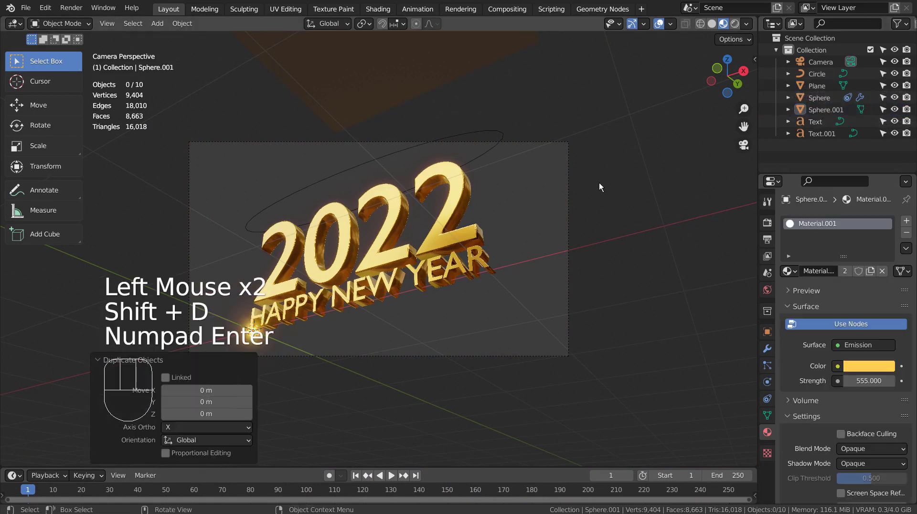
{"action": "left_click", "coordinate": [894, 98]}
{"action": "left_click", "coordinate": [894, 98]}
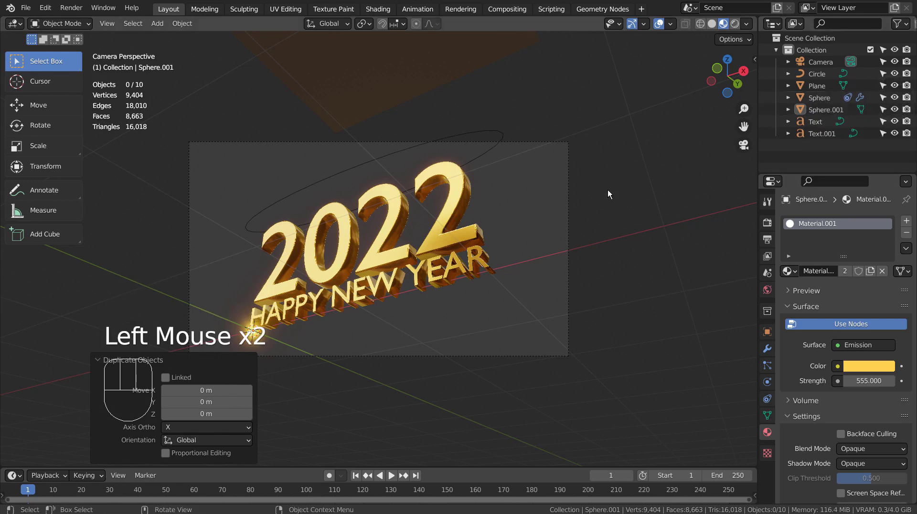
{"action": "key", "text": "ctrl+z"}
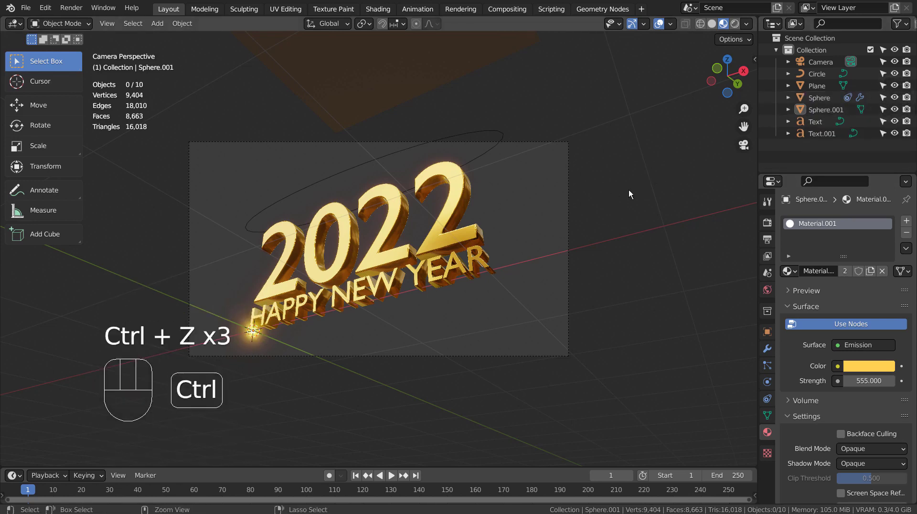
Select Sphere.001 and duplicate it in place.
{"action": "left_click", "coordinate": [892, 110]}
{"action": "left_click", "coordinate": [826, 110]}
{"action": "key", "text": "shift+d"}
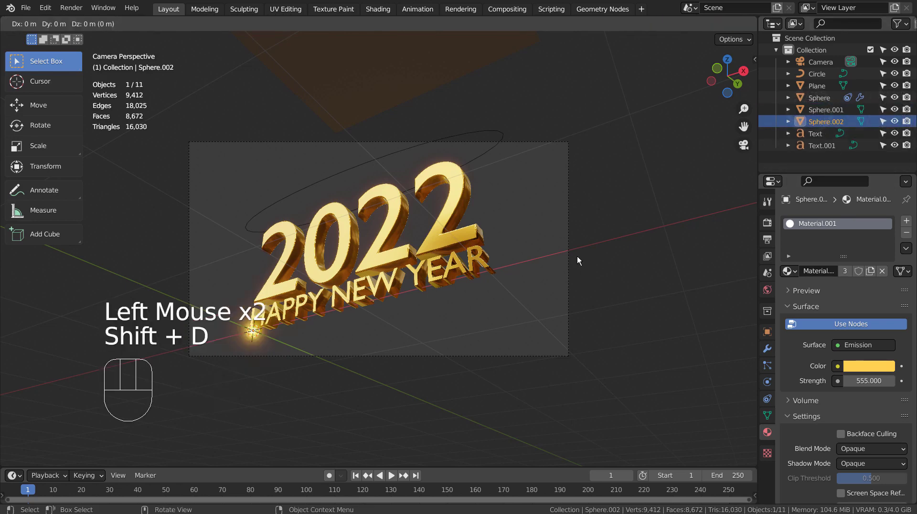
{"action": "left_click", "coordinate": [577, 257]}
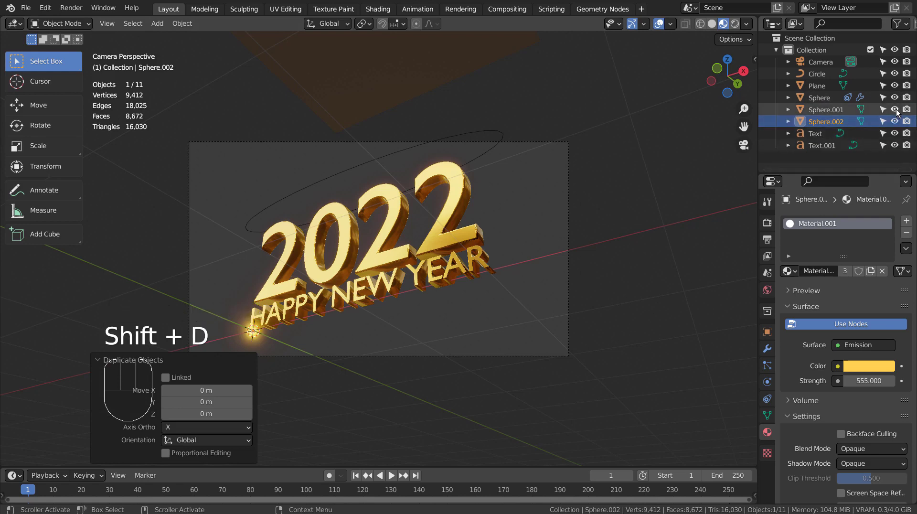
Give Sphere.002 its own material with a green emission color of hue 0.330, and hide both instance spheres from viewport and renders.
{"action": "double_click", "coordinate": [836, 121]}
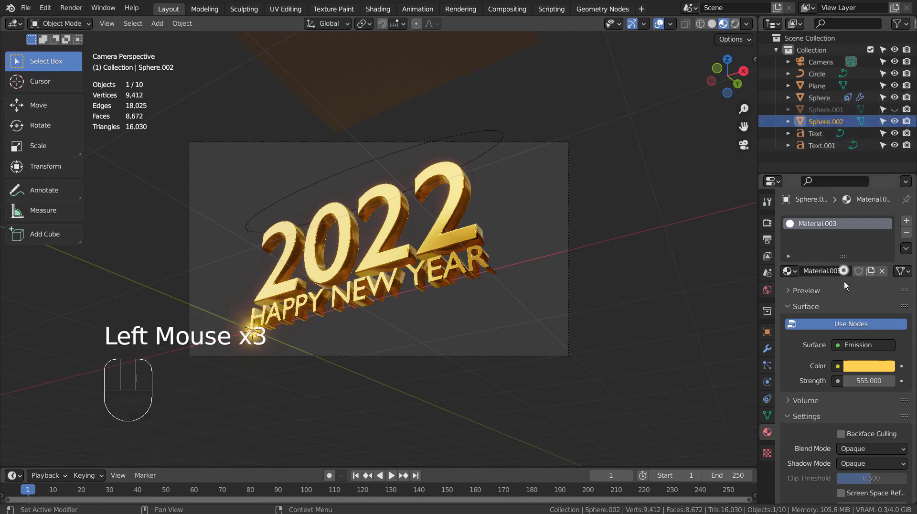
{"action": "left_click", "coordinate": [864, 367]}
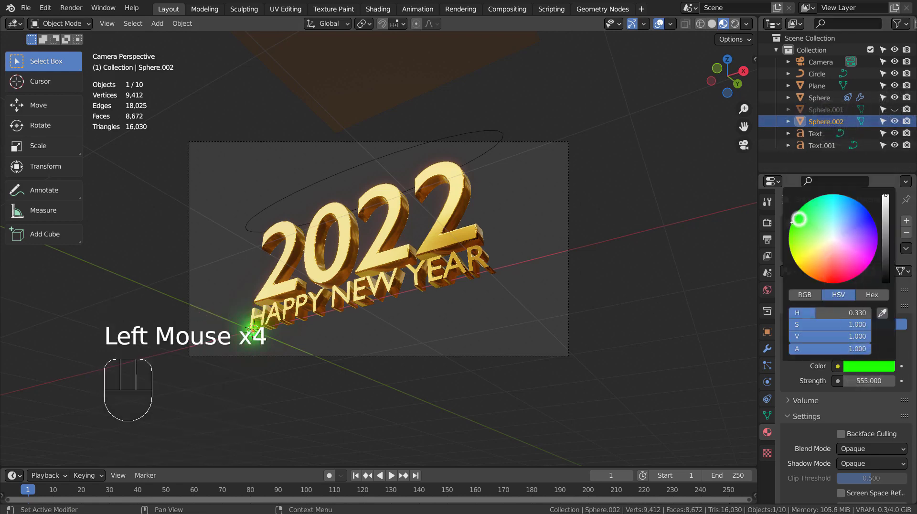
{"action": "left_click", "coordinate": [906, 122]}
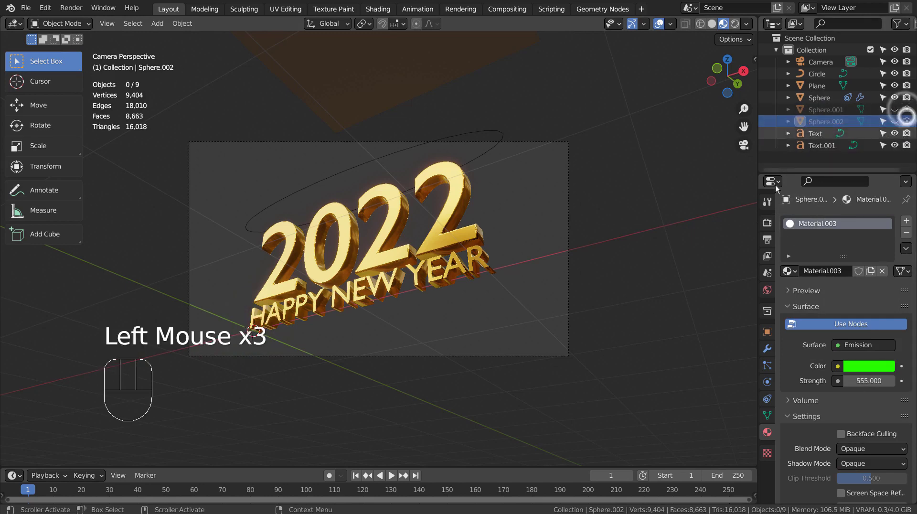
{"action": "left_click", "coordinate": [609, 244]}
Add a particle system to the plane above the text with an emission Number of 5555.
{"action": "left_click", "coordinate": [459, 72]}
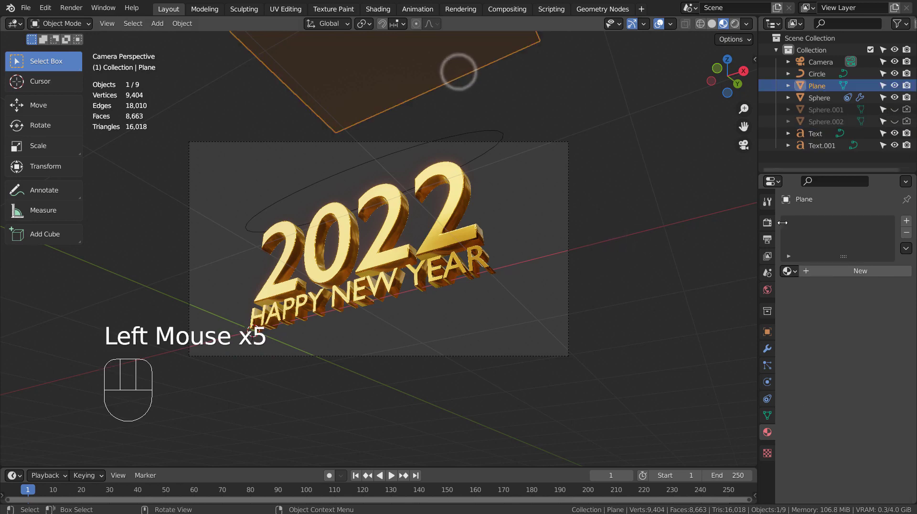
{"action": "left_click", "coordinate": [906, 223]}
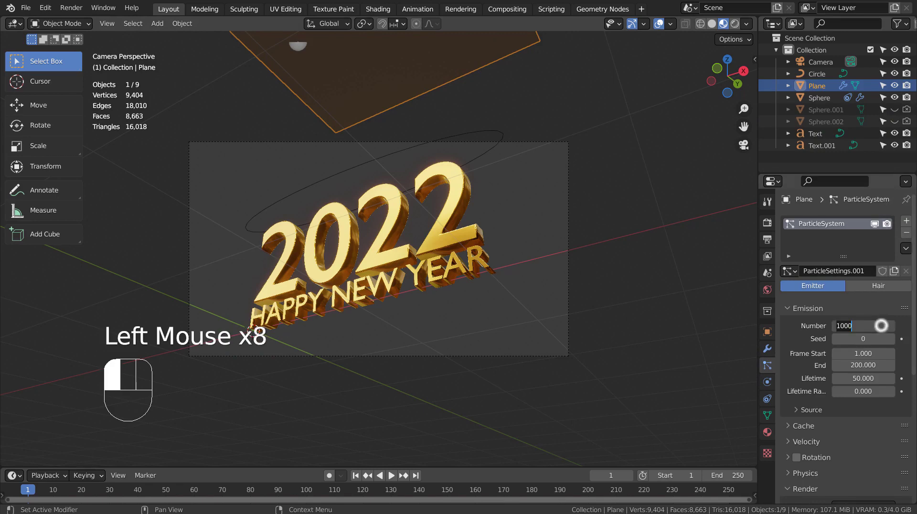
{"action": "type", "text": "5555"}
{"action": "scroll", "coordinate": [867, 357], "scroll_direction": "down", "scroll_amount": 5}
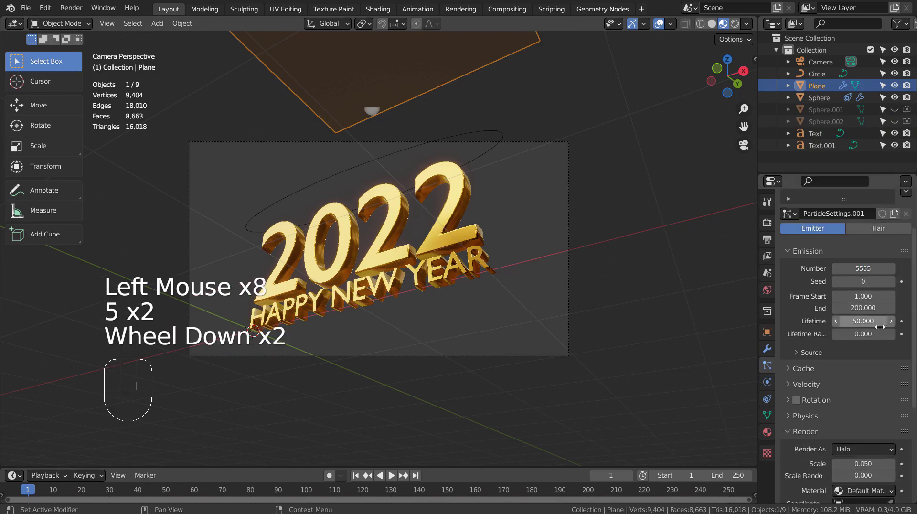
Render the plane's particles as instances of the object Sphere.002 at a scale of 0.5.
{"action": "left_click", "coordinate": [855, 390]}
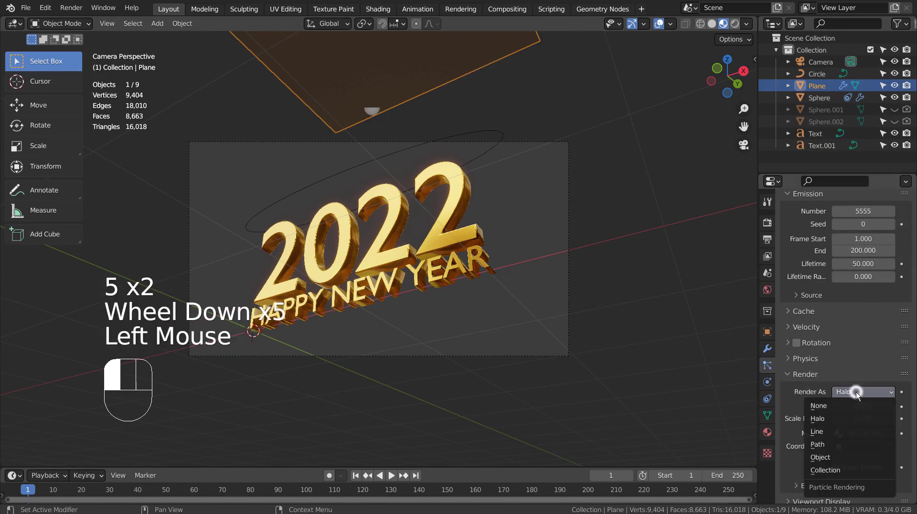
{"action": "left_click", "coordinate": [845, 453]}
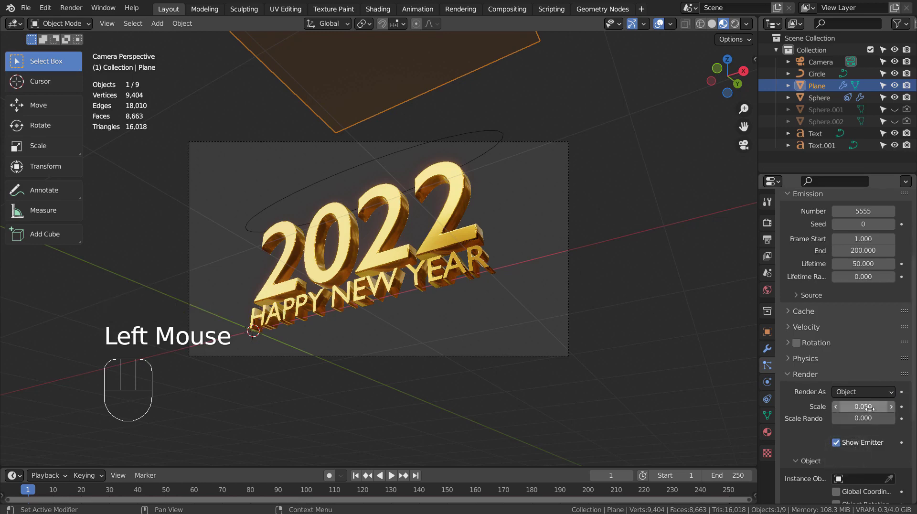
{"action": "scroll", "coordinate": [870, 409], "scroll_direction": "down", "scroll_amount": 3}
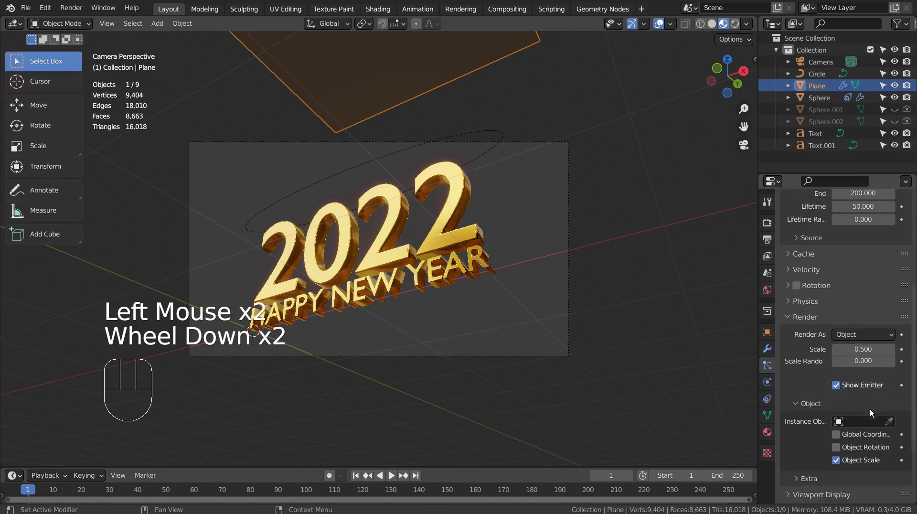
{"action": "left_click", "coordinate": [837, 402]}
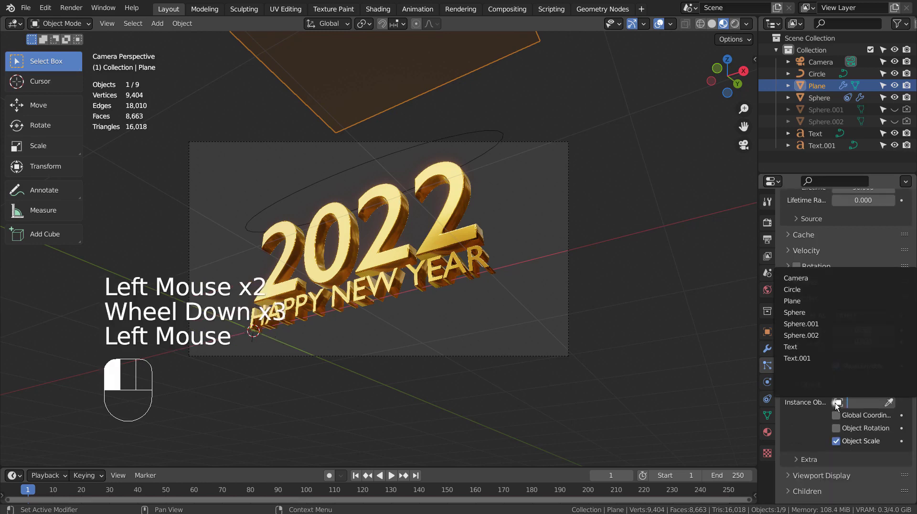
{"action": "left_click", "coordinate": [820, 335]}
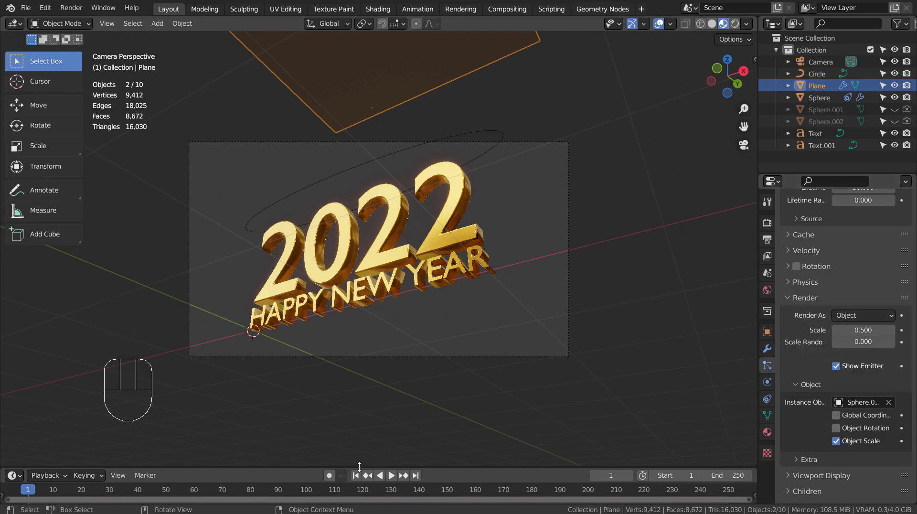
Deselect everything and play the animation to preview the particles falling from the plane, stopping after the check.
{"action": "left_click", "coordinate": [439, 408]}
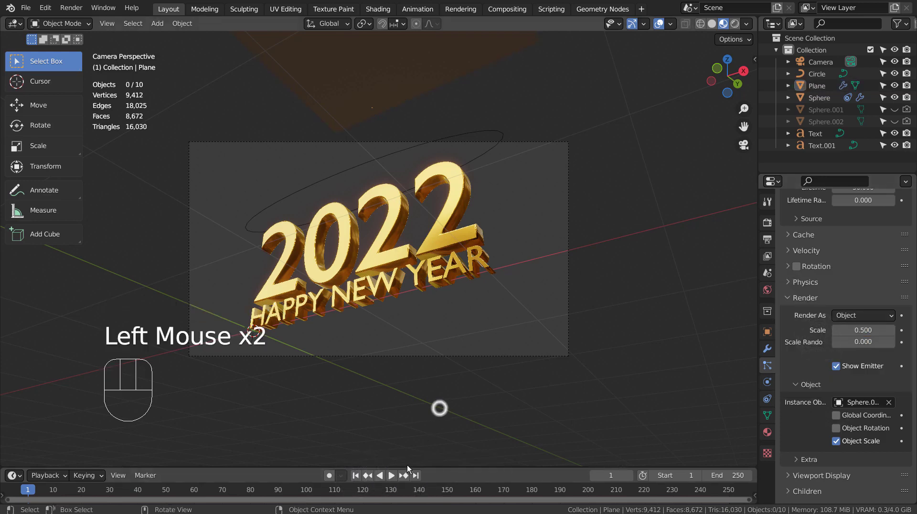
{"action": "left_click", "coordinate": [391, 475]}
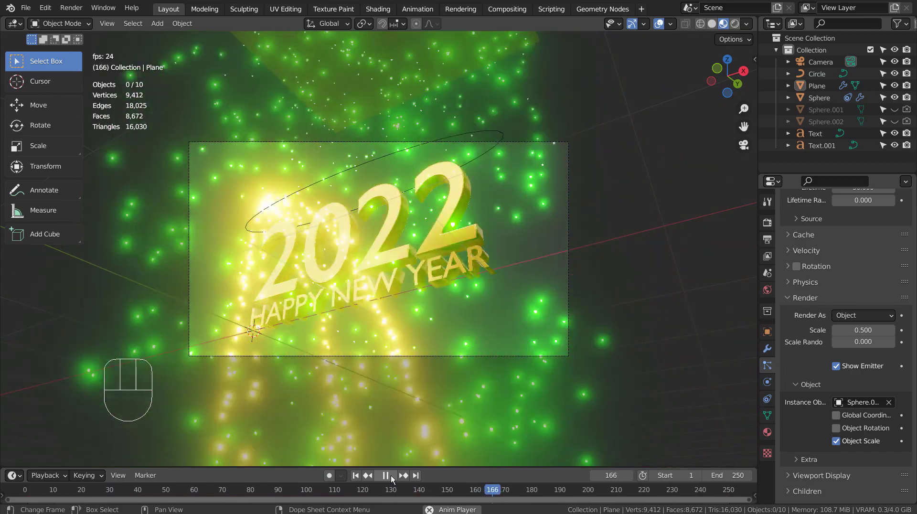
{"action": "left_click", "coordinate": [391, 475]}
Scale the plane above the text by about 1.3 and raise it about 0.51 m along Z, checking it in camera view.
{"action": "middle_click_drag", "start_coordinate": [622, 279], "coordinate": [605, 315]}
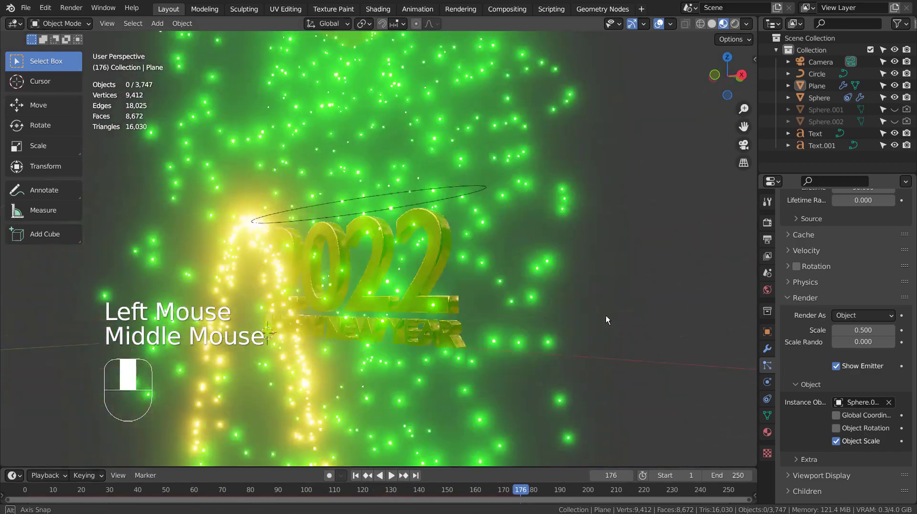
{"action": "scroll", "coordinate": [606, 315], "scroll_direction": "down", "scroll_amount": 3}
{"action": "left_click", "coordinate": [366, 128]}
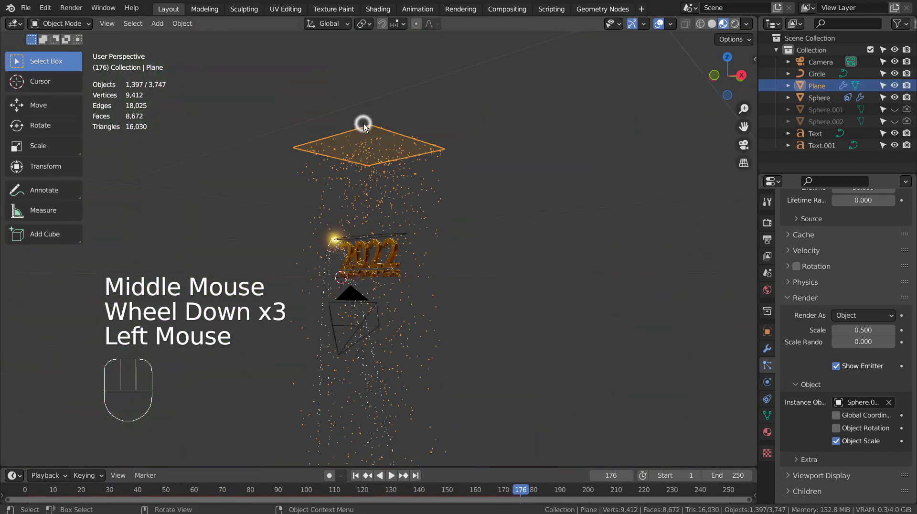
{"action": "key", "text": "s"}
{"action": "left_click", "coordinate": [524, 182]}
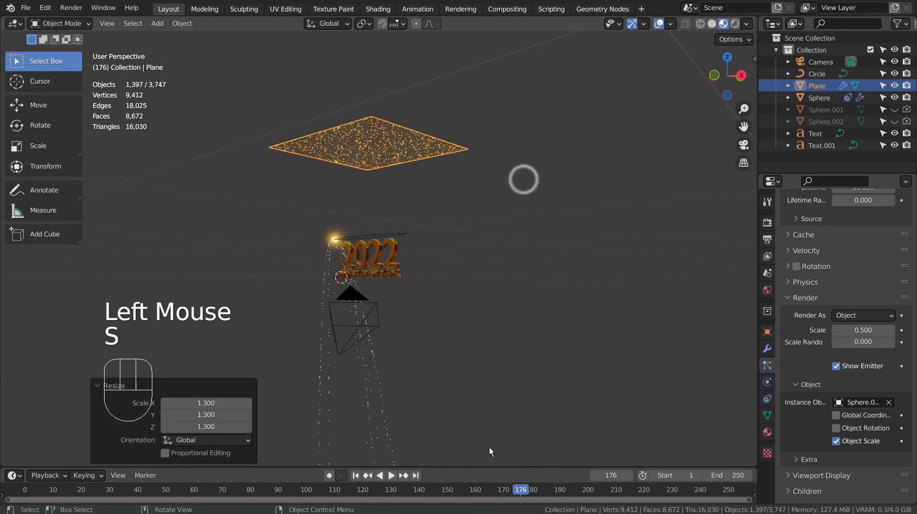
{"action": "key", "text": "KP_0"}
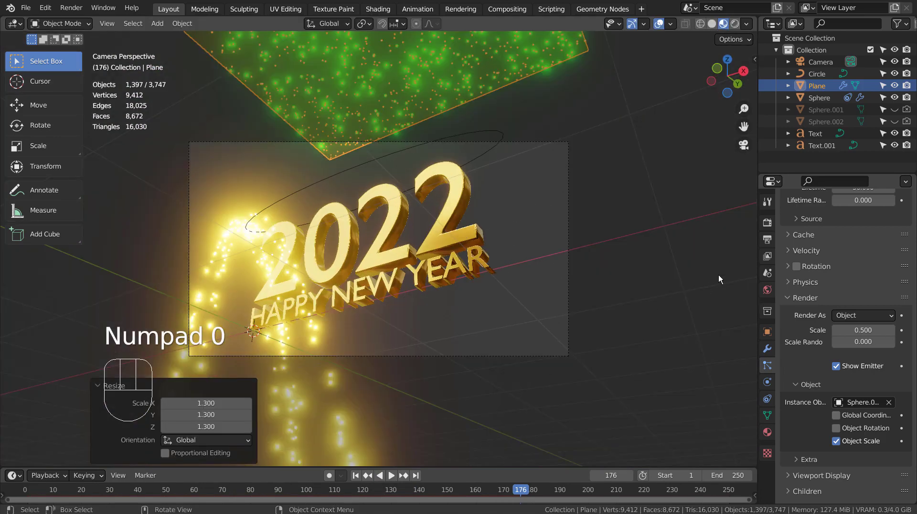
{"action": "key", "text": "g"}
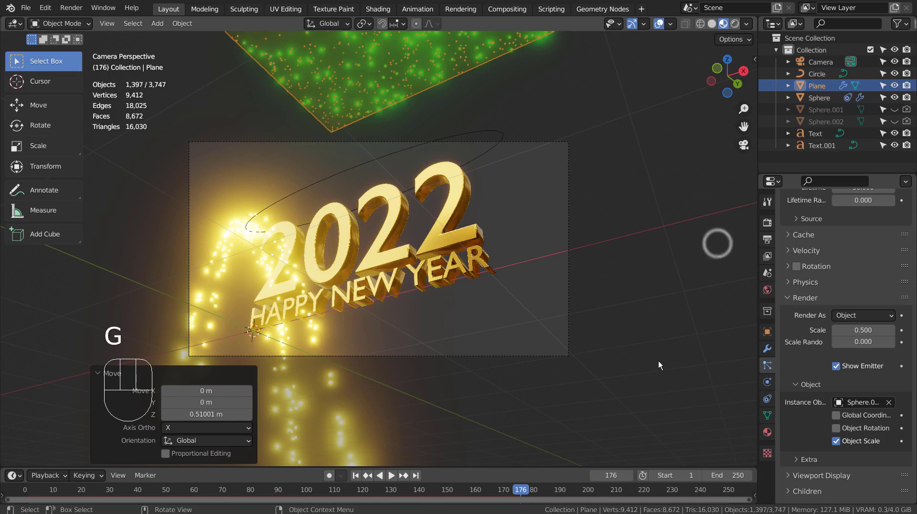
{"action": "left_click", "coordinate": [695, 367]}
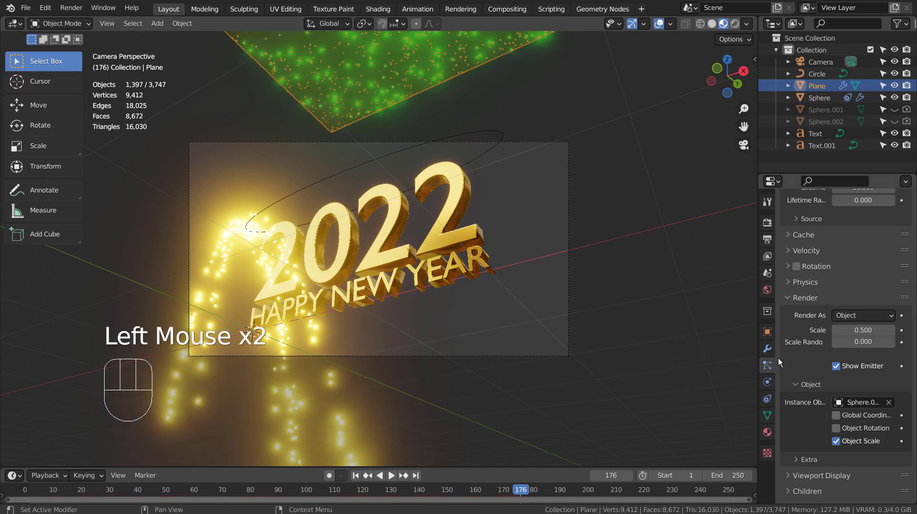
Set the plane particles' Normal velocity to 3 m/s and check the result by playing the animation.
{"action": "scroll", "coordinate": [801, 345], "scroll_direction": "down", "scroll_amount": 3}
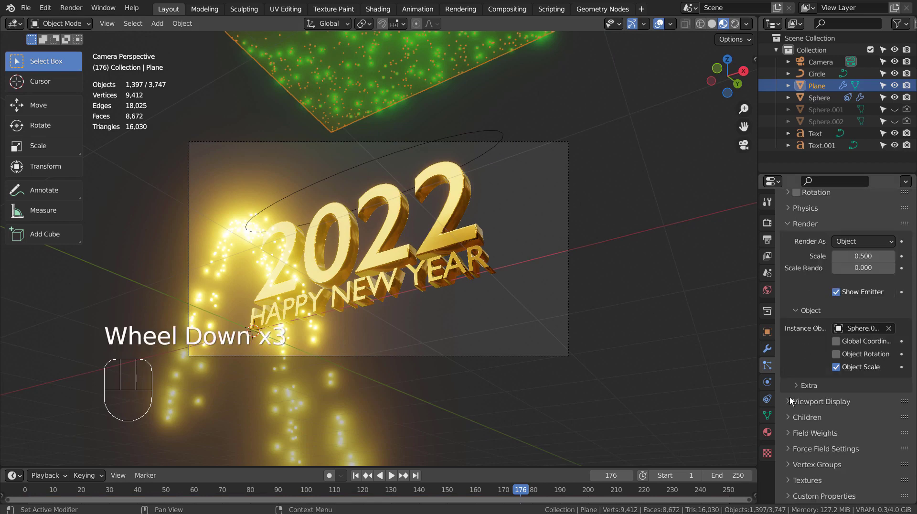
{"action": "scroll", "coordinate": [790, 416], "scroll_direction": "down", "scroll_amount": 3}
{"action": "scroll", "coordinate": [791, 415], "scroll_direction": "up", "scroll_amount": 3}
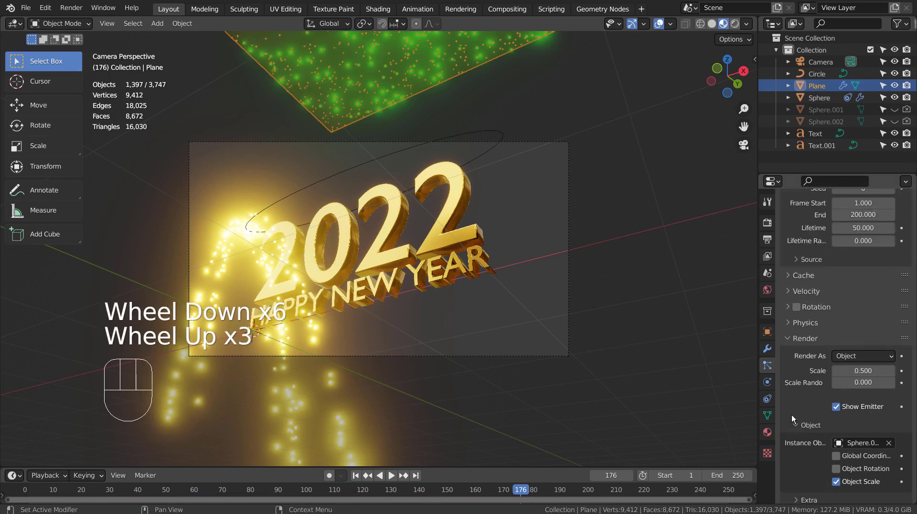
{"action": "left_click", "coordinate": [788, 292]}
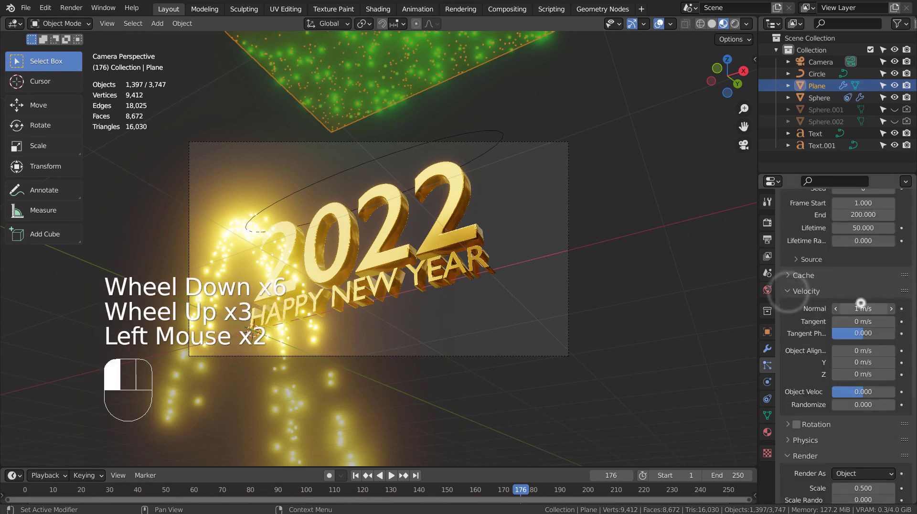
{"action": "left_click", "coordinate": [391, 476]}
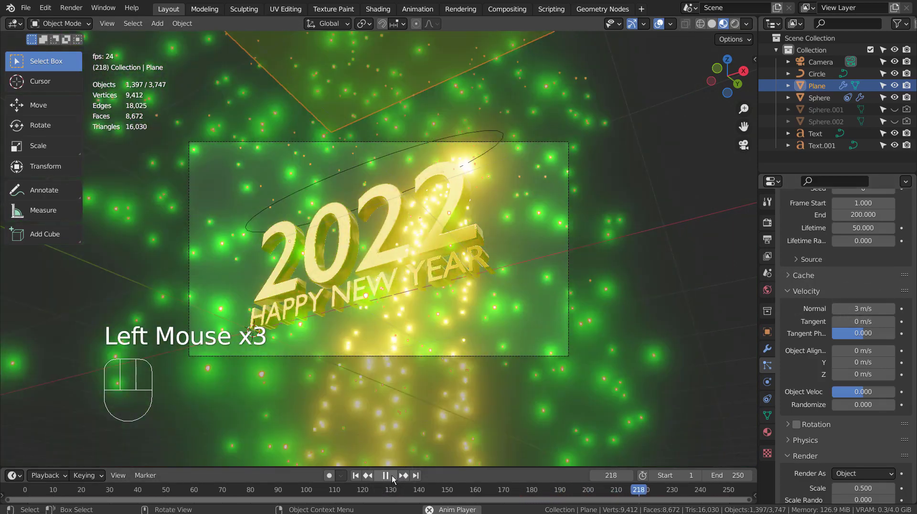
{"action": "left_click", "coordinate": [387, 475]}
Rewind to frame 1, set the plane particles' emission End and Lifetime both to 250, and deselect everything.
{"action": "left_click", "coordinate": [355, 475]}
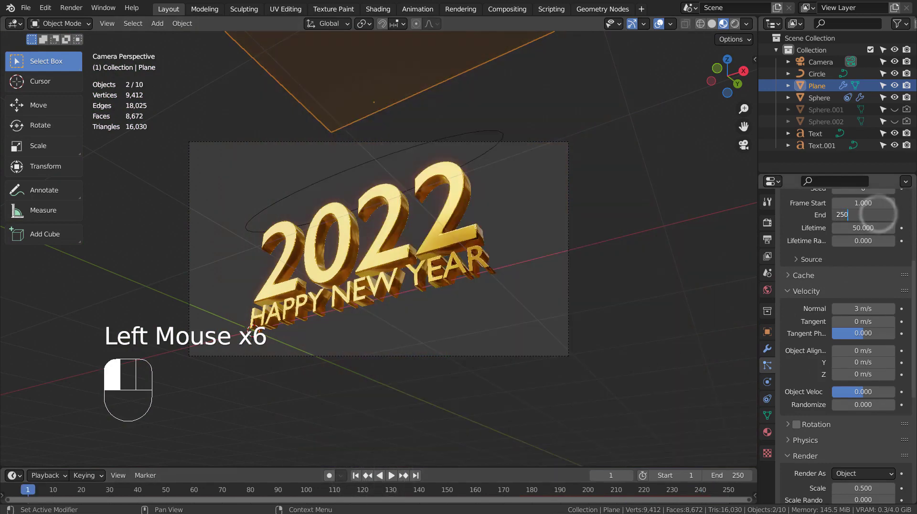
{"action": "left_click", "coordinate": [626, 329]}
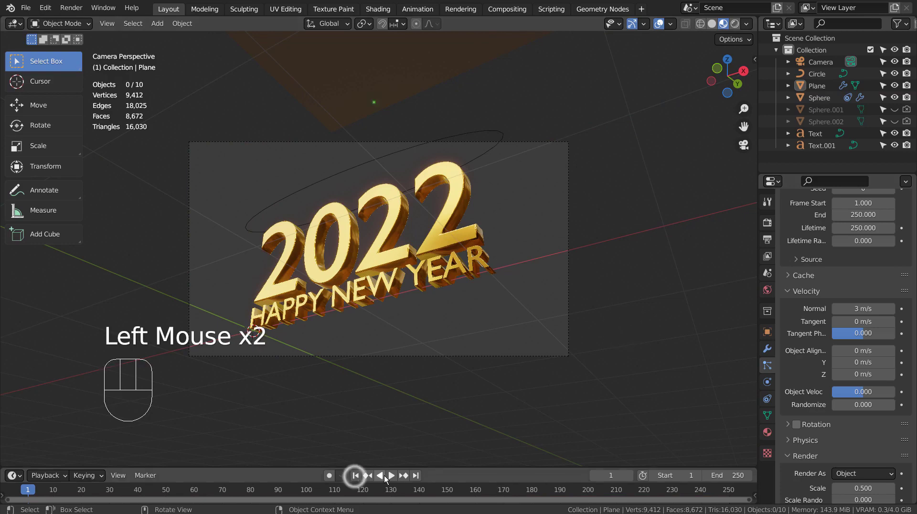
{"action": "left_click", "coordinate": [420, 385]}
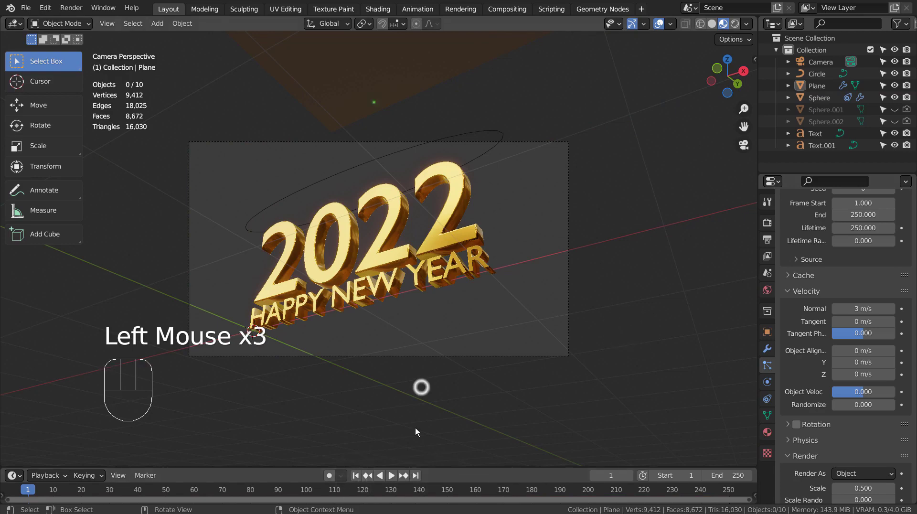
Play the animation and preview it briefly with the viewport overlays hidden.
{"action": "left_click", "coordinate": [393, 475]}
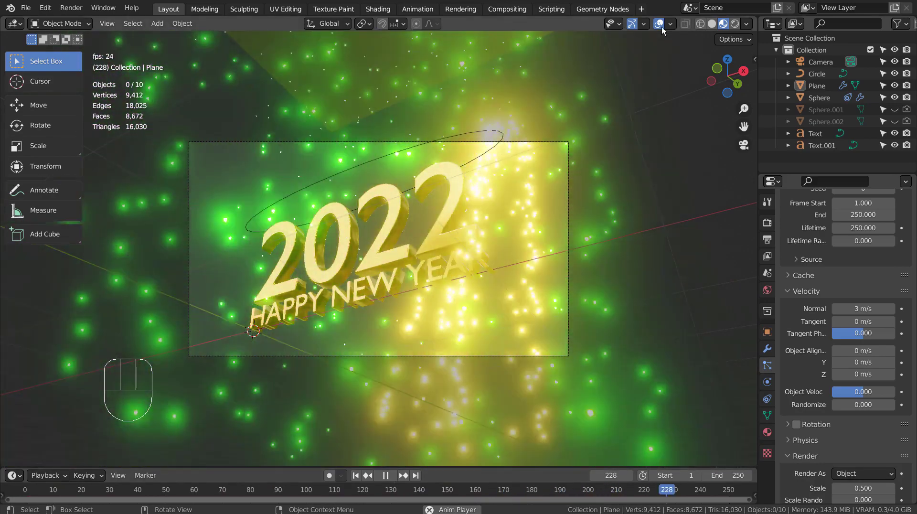
{"action": "left_click", "coordinate": [660, 24]}
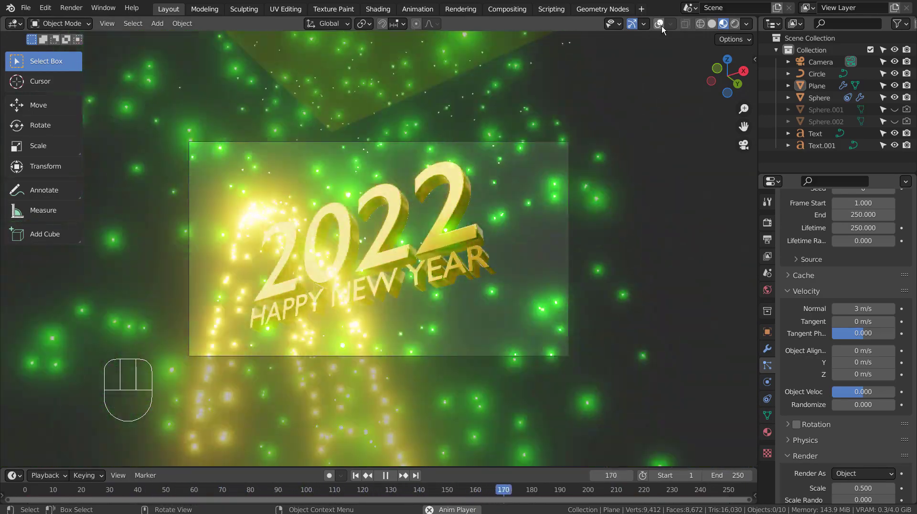
{"action": "left_click", "coordinate": [661, 26]}
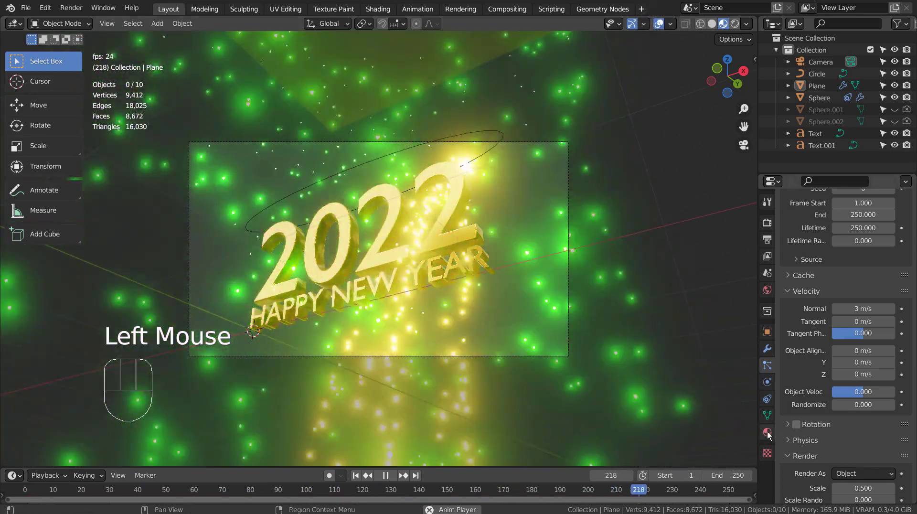
Change the emission color of Sphere.002's material from green to orange.
{"action": "left_click", "coordinate": [768, 432]}
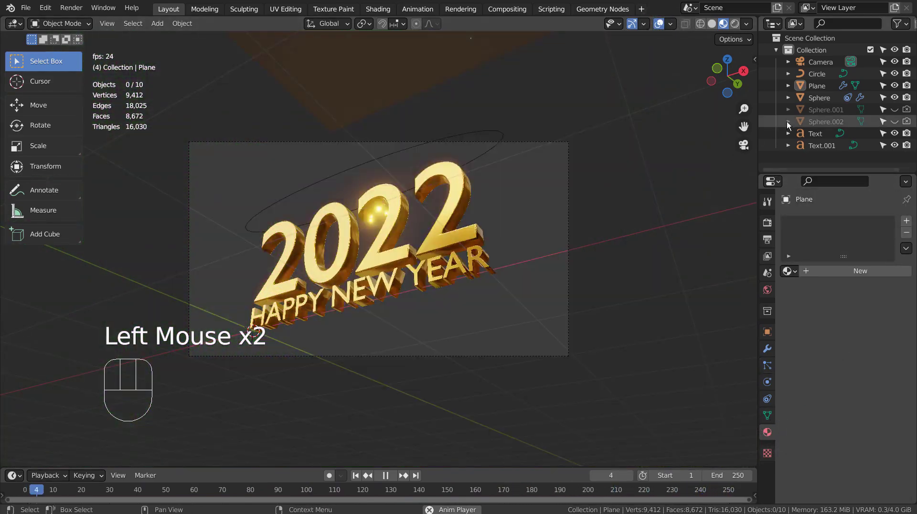
{"action": "left_click", "coordinate": [806, 121]}
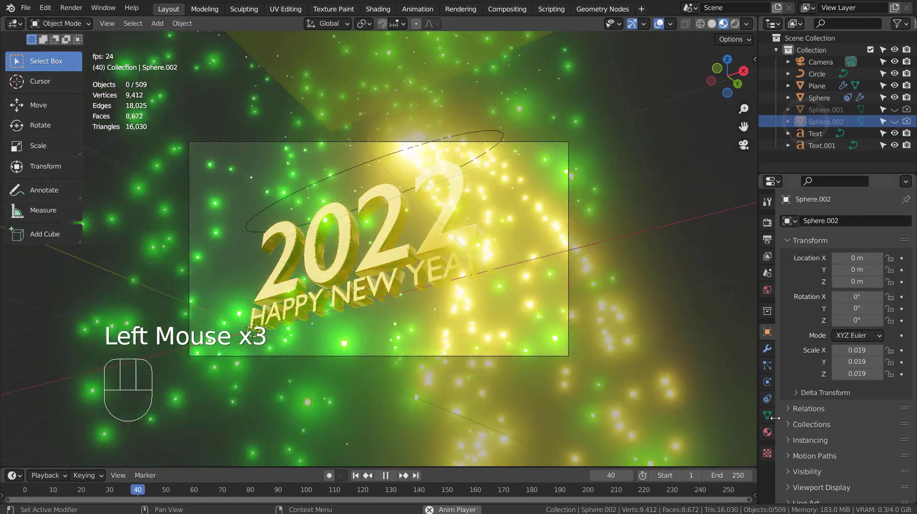
{"action": "left_click", "coordinate": [767, 432]}
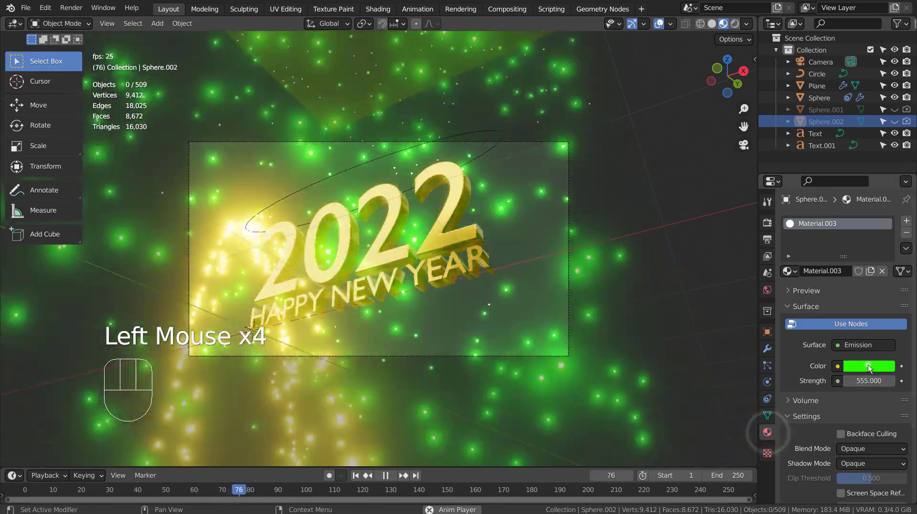
{"action": "left_click", "coordinate": [869, 366]}
{"action": "left_click", "coordinate": [838, 258]}
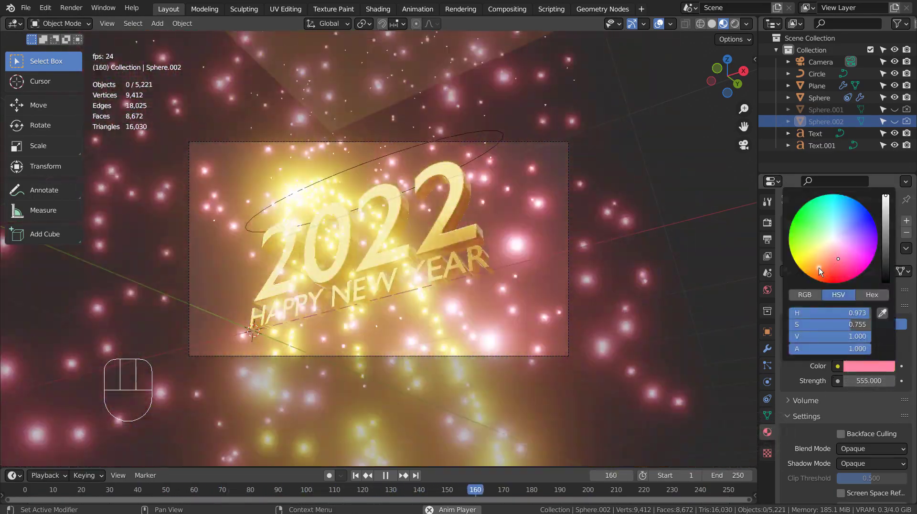
{"action": "left_click_drag", "start_coordinate": [819, 267], "coordinate": [819, 271]}
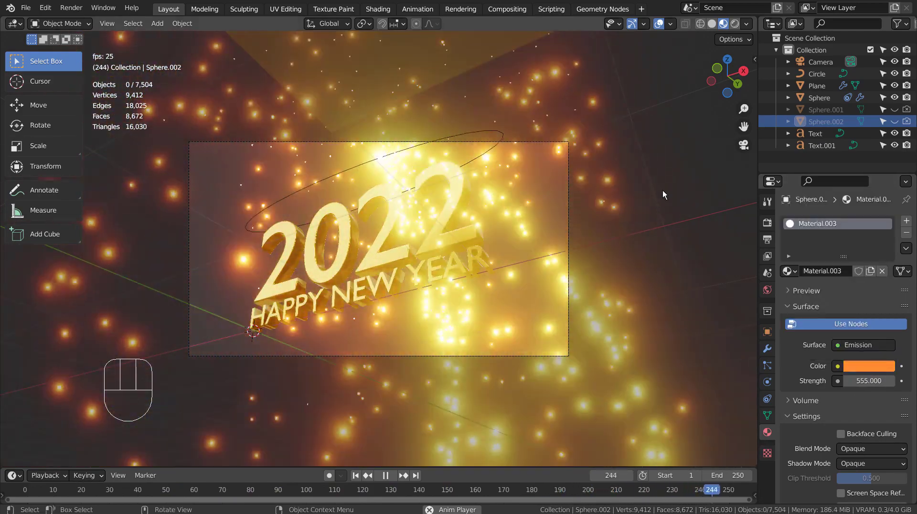
{"action": "left_click", "coordinate": [657, 187]}
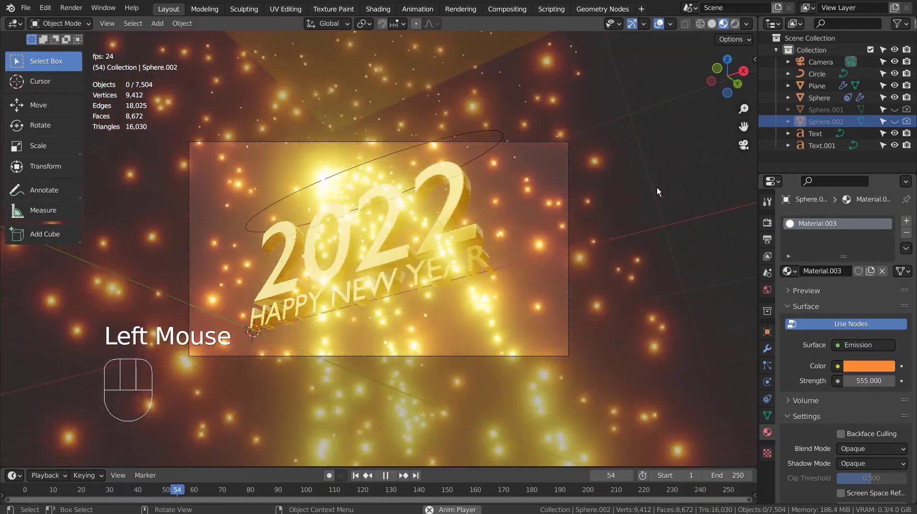
Stop playback at frame 1, switch to solid shading, and maximize the 3D viewport with the camera frame filling it.
{"action": "left_click", "coordinate": [712, 23]}
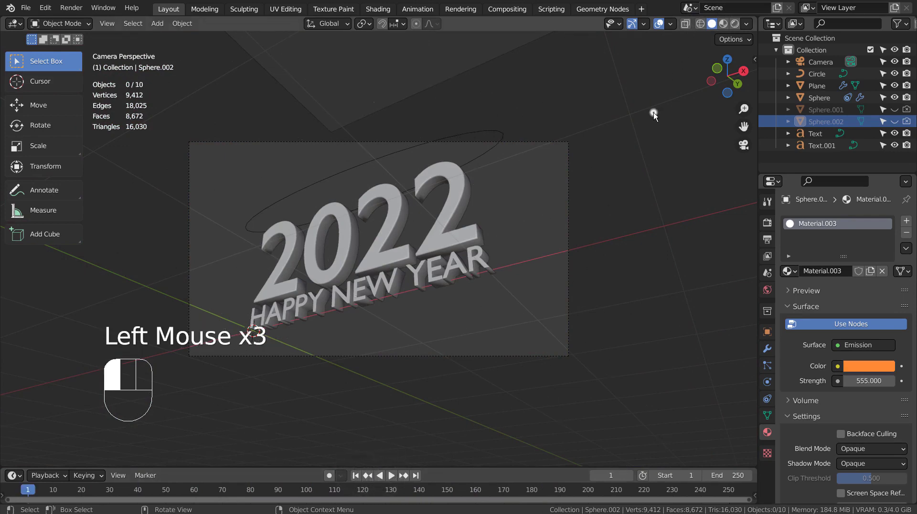
{"action": "key", "text": "ctrl+space"}
{"action": "scroll", "coordinate": [705, 86], "scroll_direction": "up", "scroll_amount": 3}
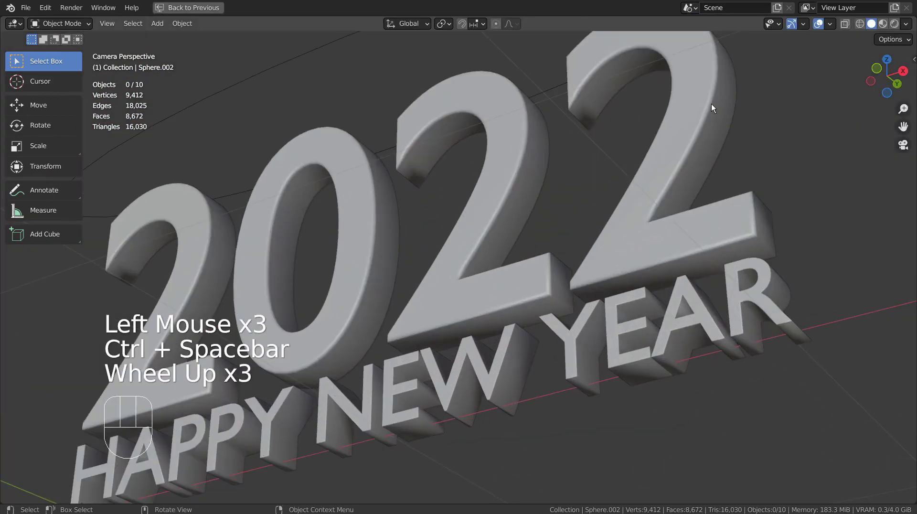
{"action": "scroll", "coordinate": [711, 108], "scroll_direction": "down", "scroll_amount": 2}
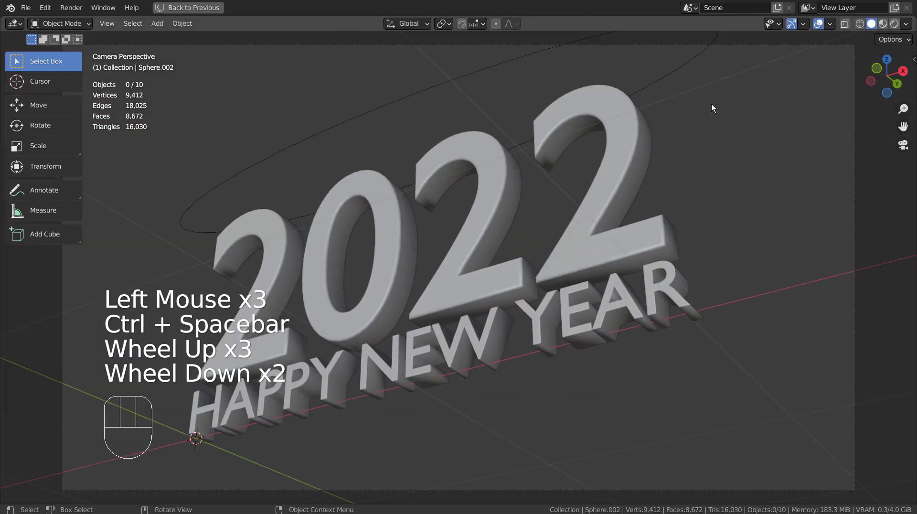
Play the animation in Material Preview shading with the viewport overlays and toolbar hidden.
{"action": "left_click", "coordinate": [882, 24]}
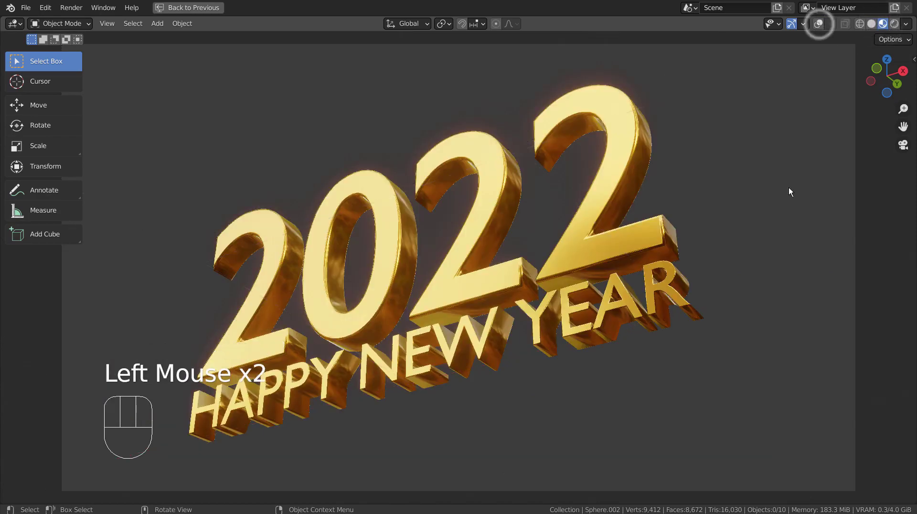
{"action": "key", "text": "space"}
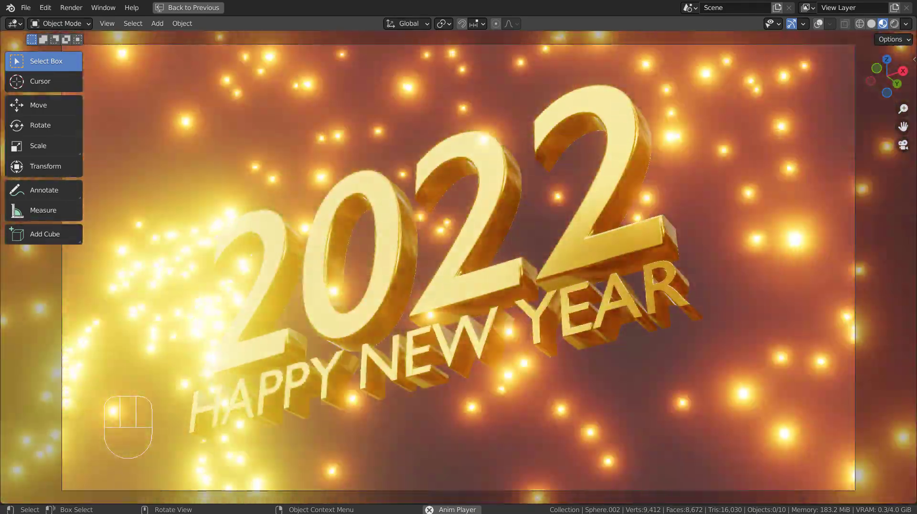
{"action": "key", "text": "t"}
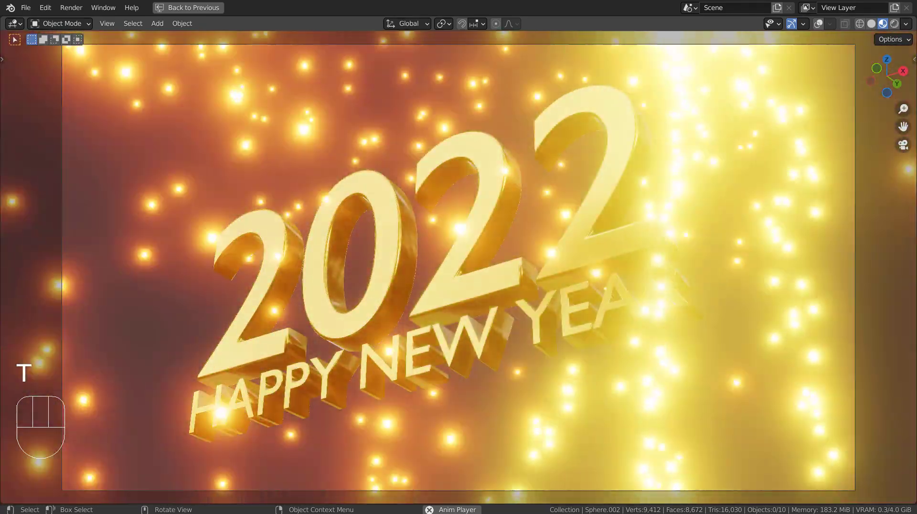